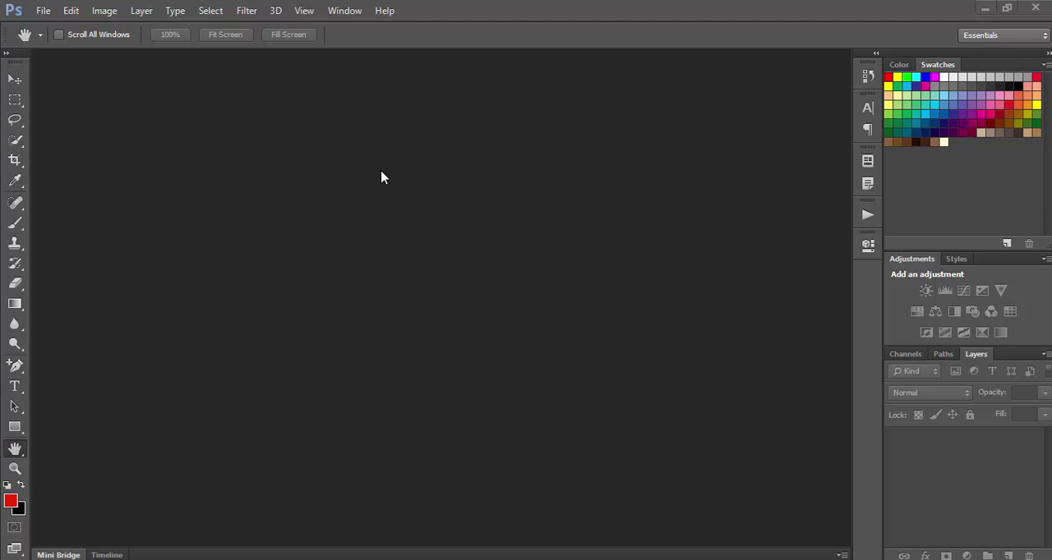
Start opening a file and browse from the Desktop to Centered and Heart Collages > Centered Photo Collages > Adobe Photoshop > PSD Templates.
click(44, 13)
click(58, 43)
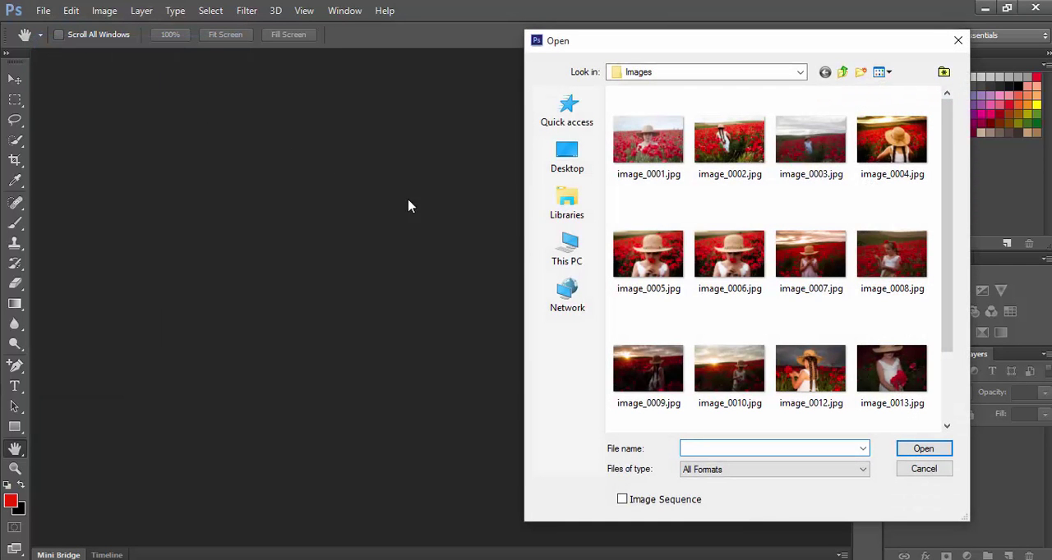
click(573, 164)
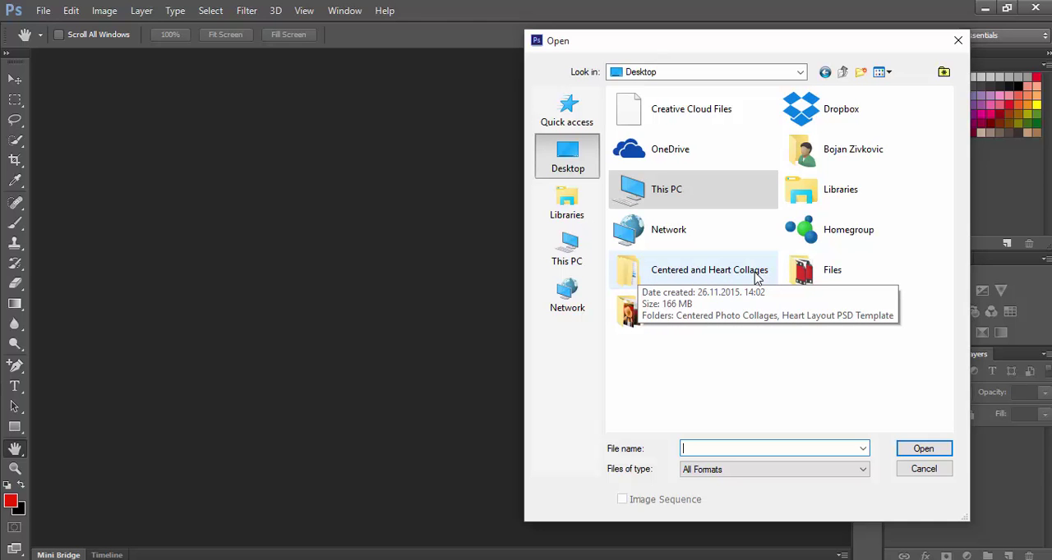
double_click(708, 273)
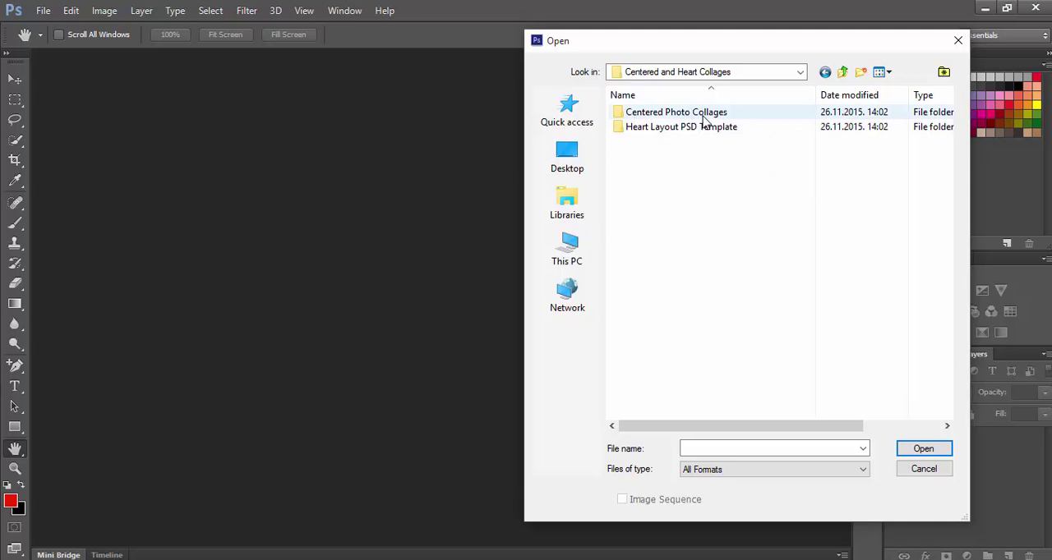
click(750, 119)
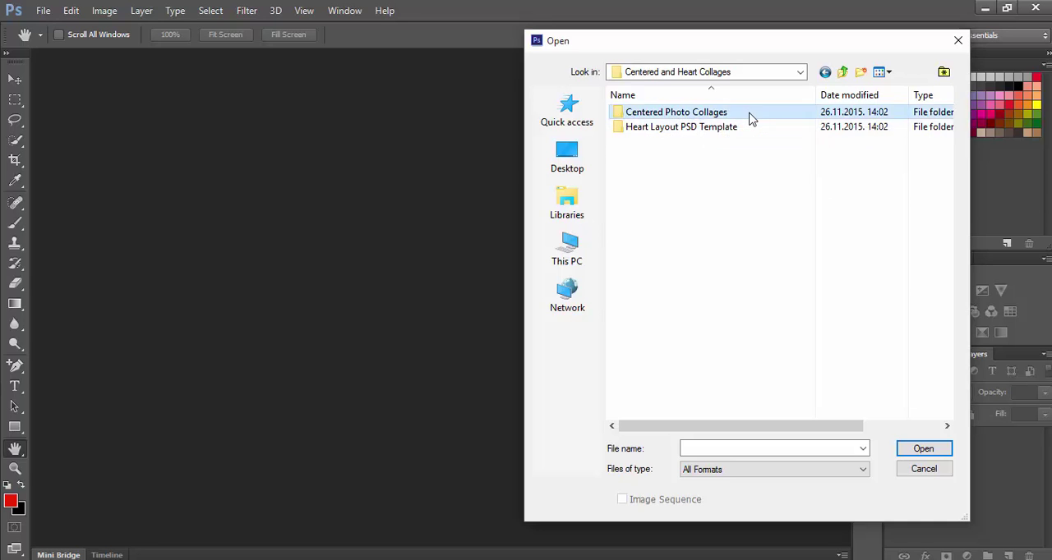
double_click(749, 120)
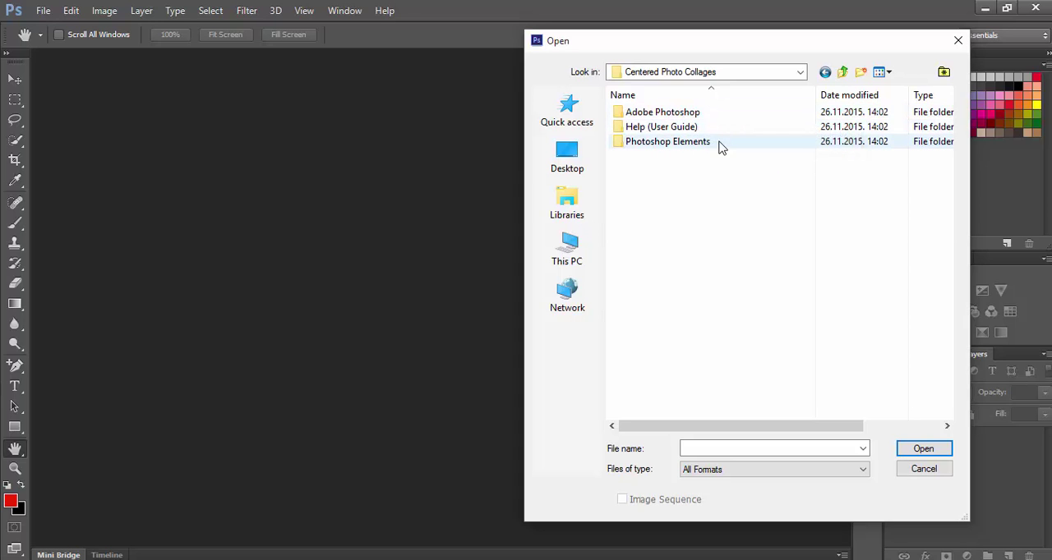
double_click(715, 114)
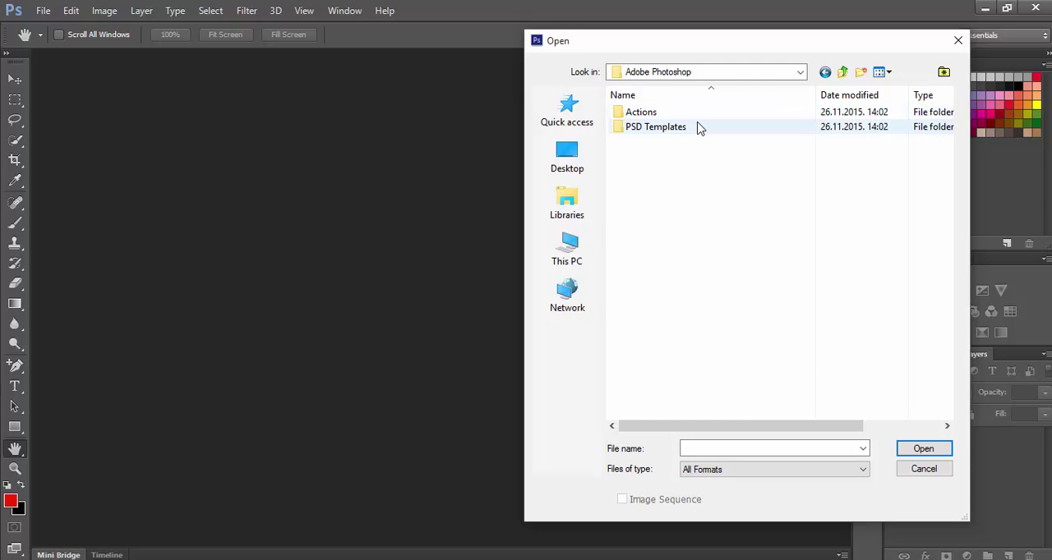
double_click(655, 127)
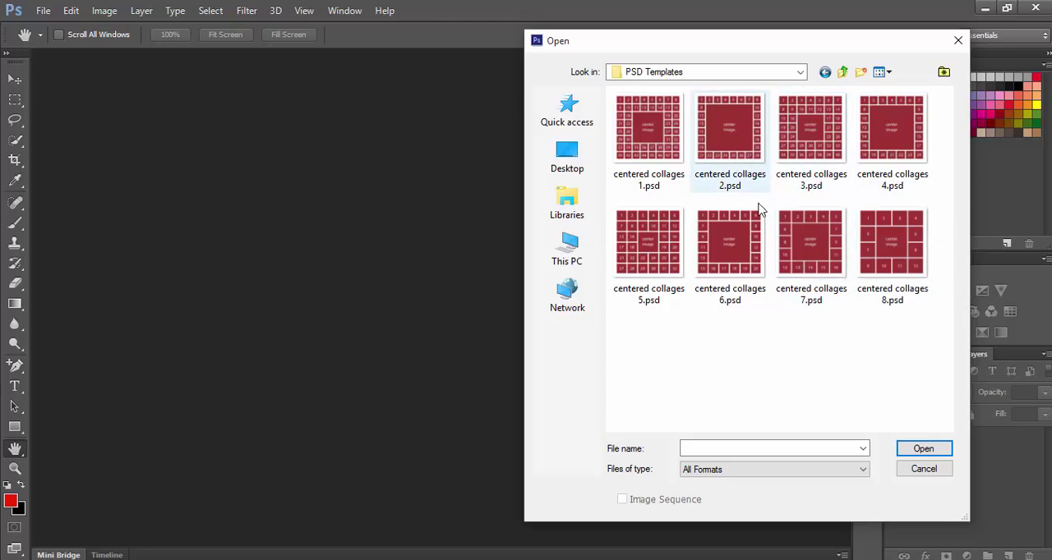
Open the template centered collages 8.psd and keep its layers editable.
click(861, 256)
right_click(862, 255)
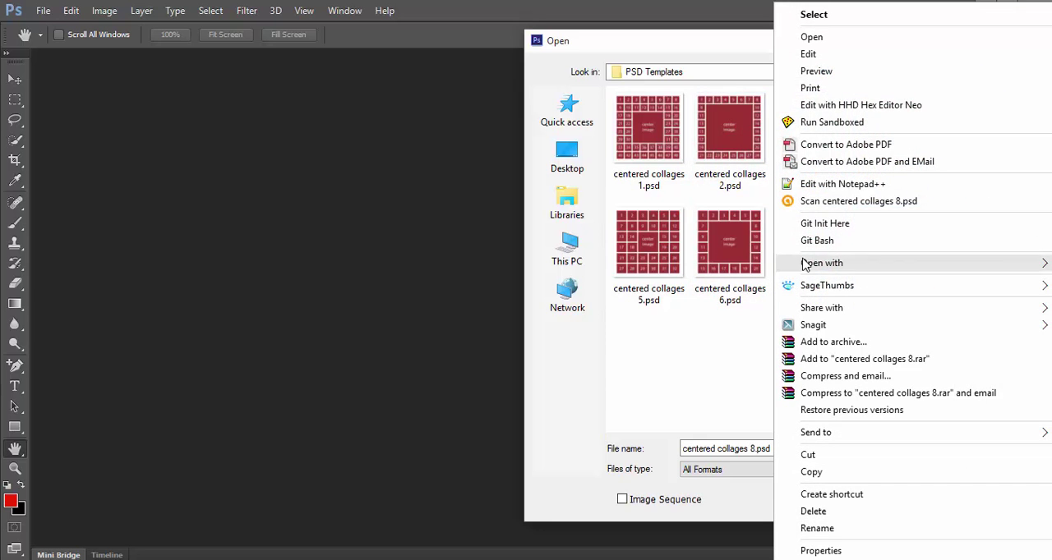
mouse_move(813, 291)
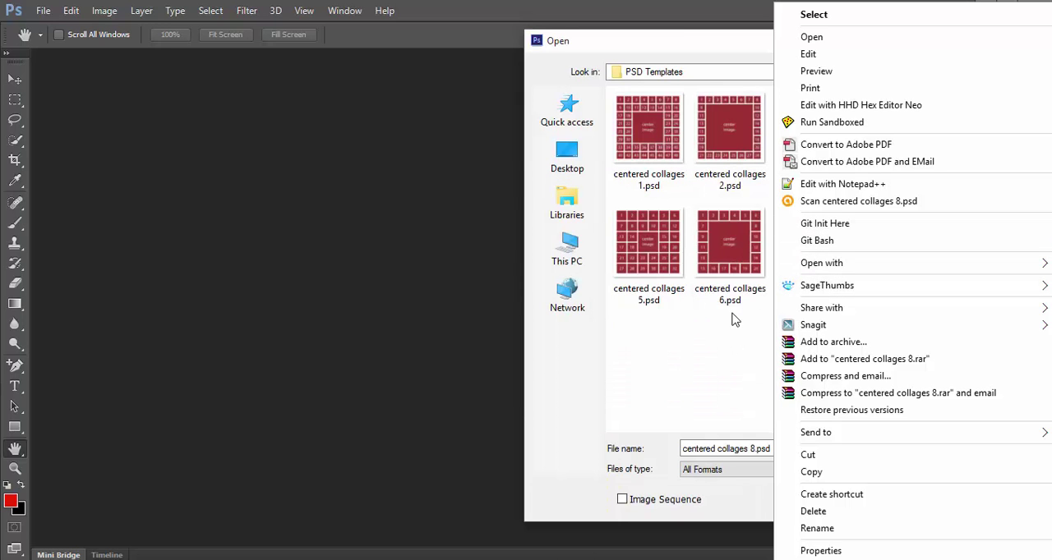
click(735, 330)
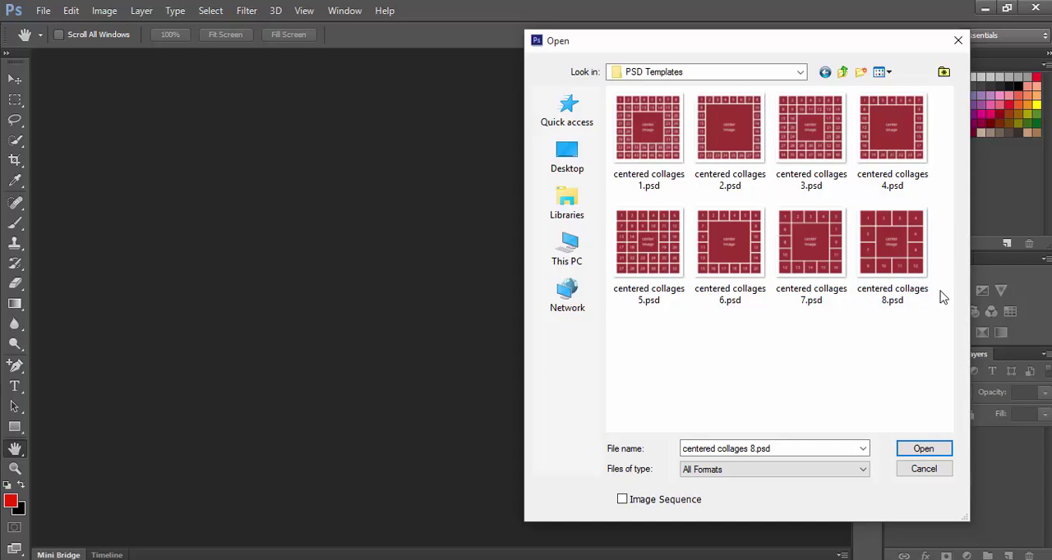
mouse_move(891, 253)
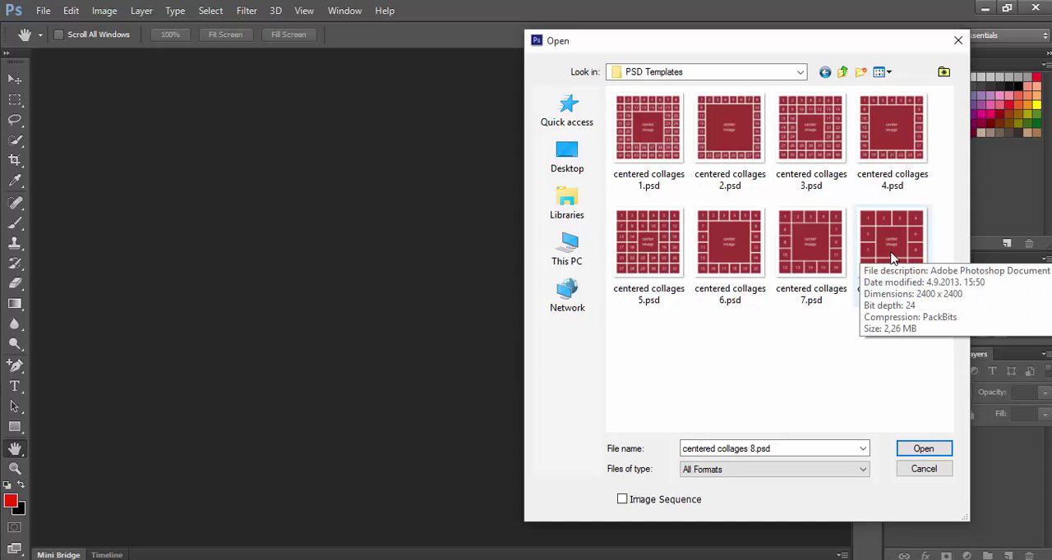
double_click(891, 247)
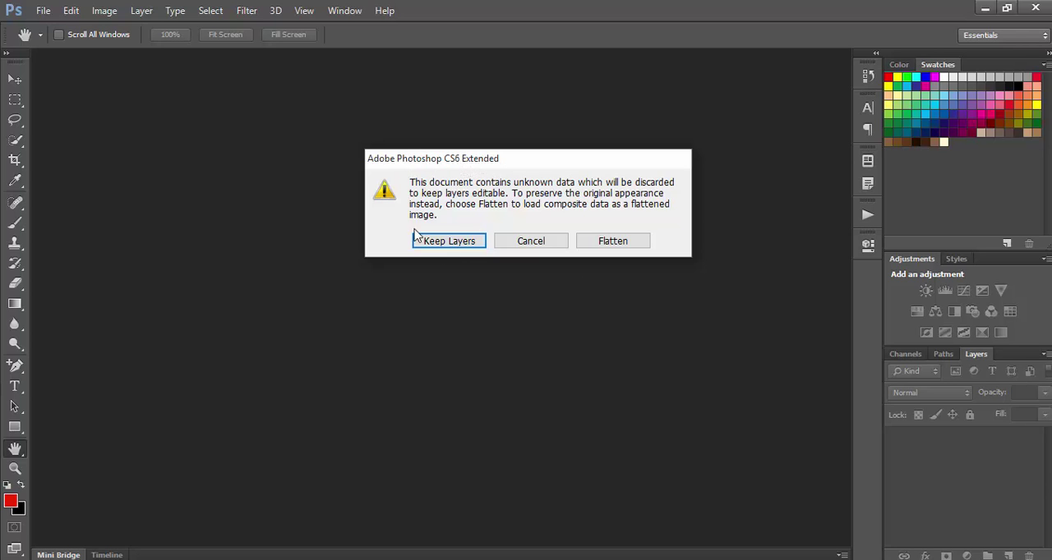
click(455, 246)
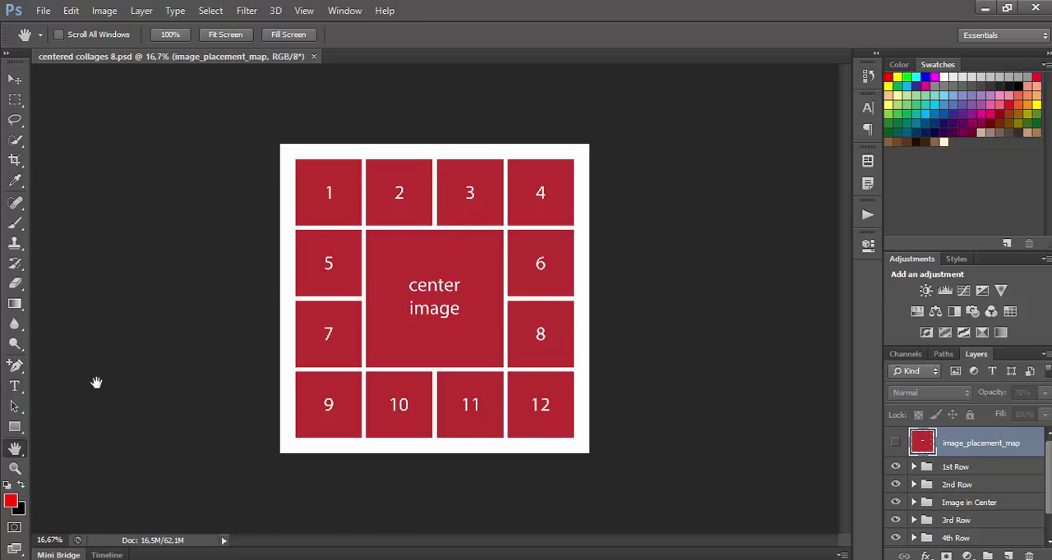
Duplicate the template as "centered collages 8 copy" and close the original document.
click(14, 428)
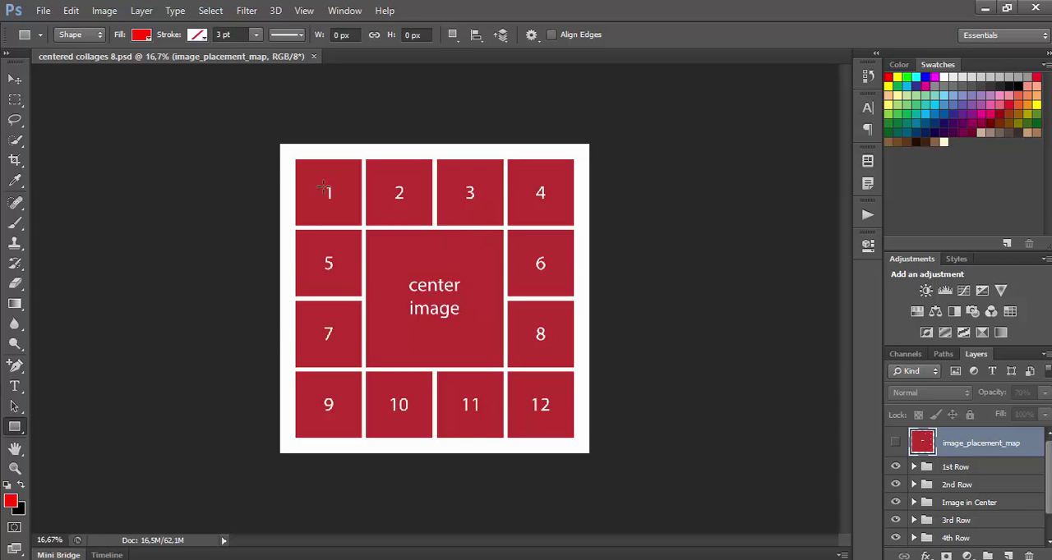
click(107, 12)
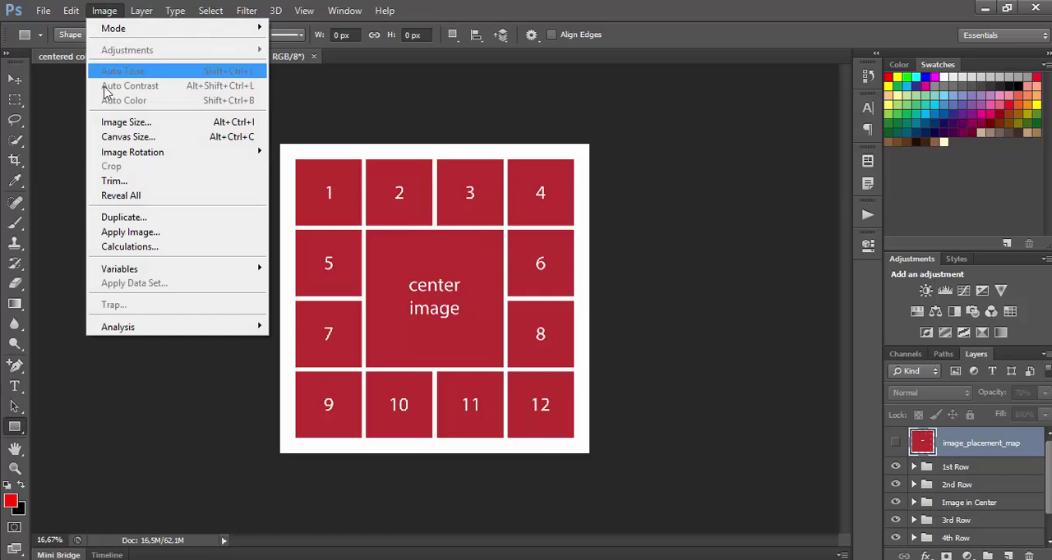
click(128, 221)
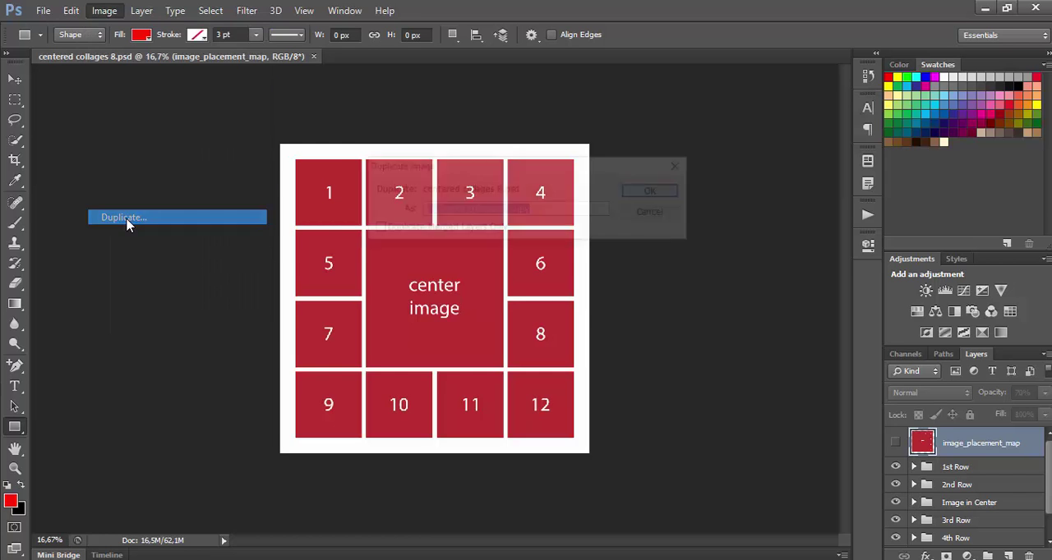
click(643, 196)
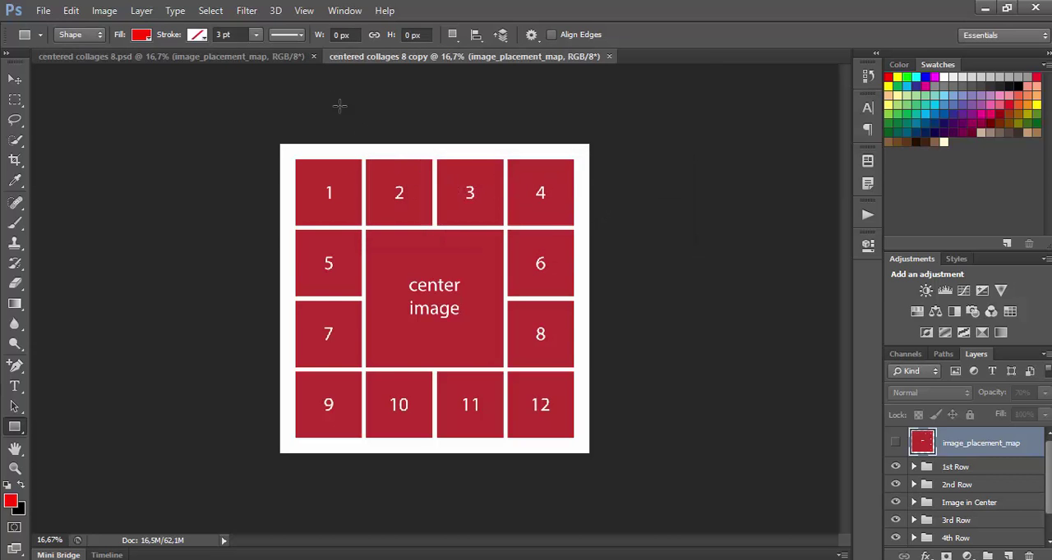
click(313, 55)
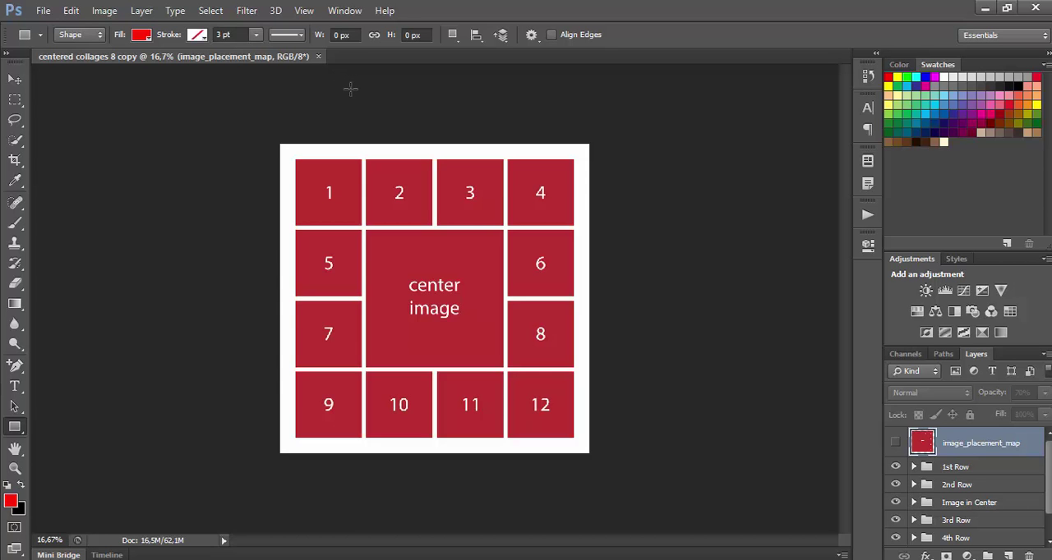
Open the Image Size settings for the duplicated template and check its resolution.
click(97, 11)
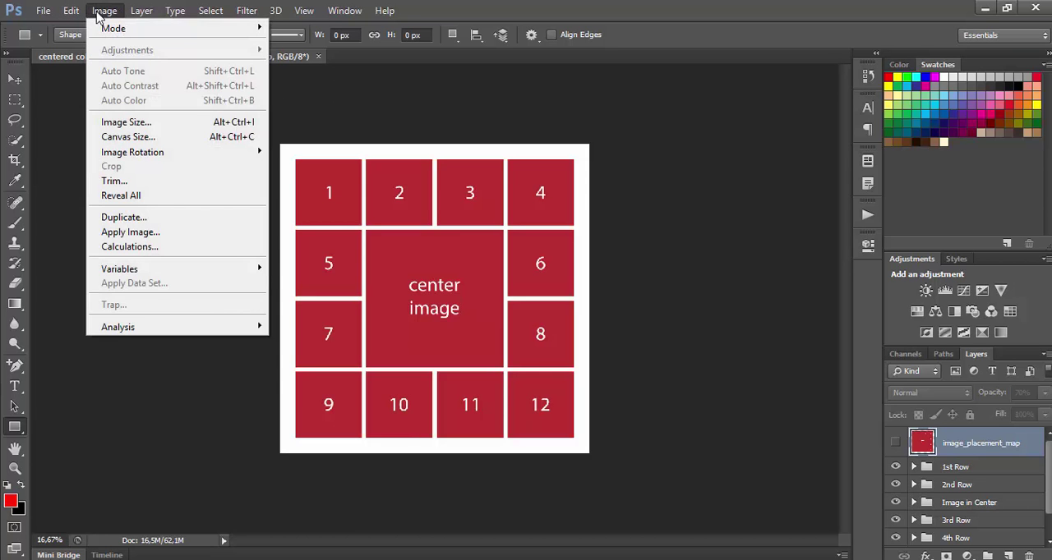
click(115, 121)
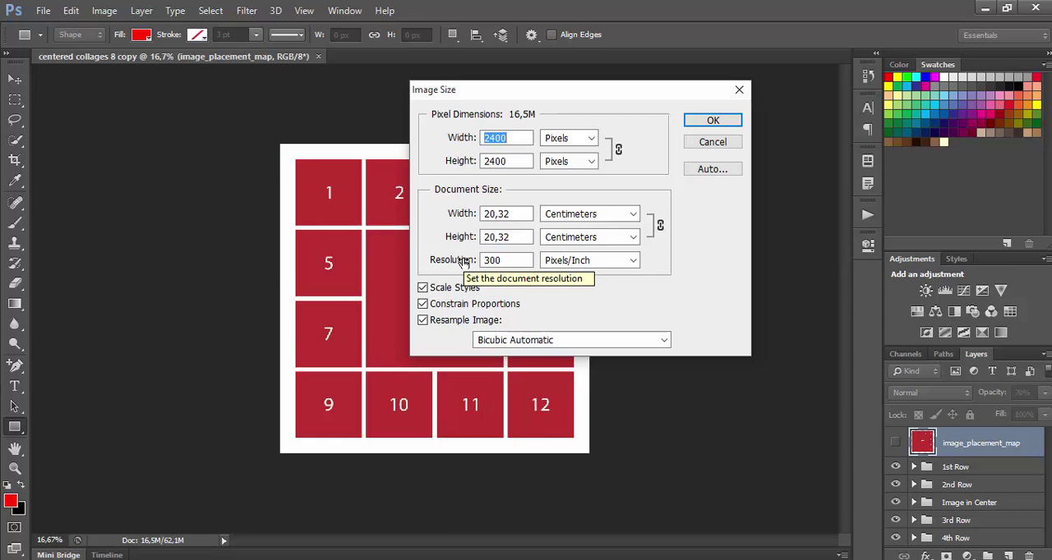
double_click(516, 260)
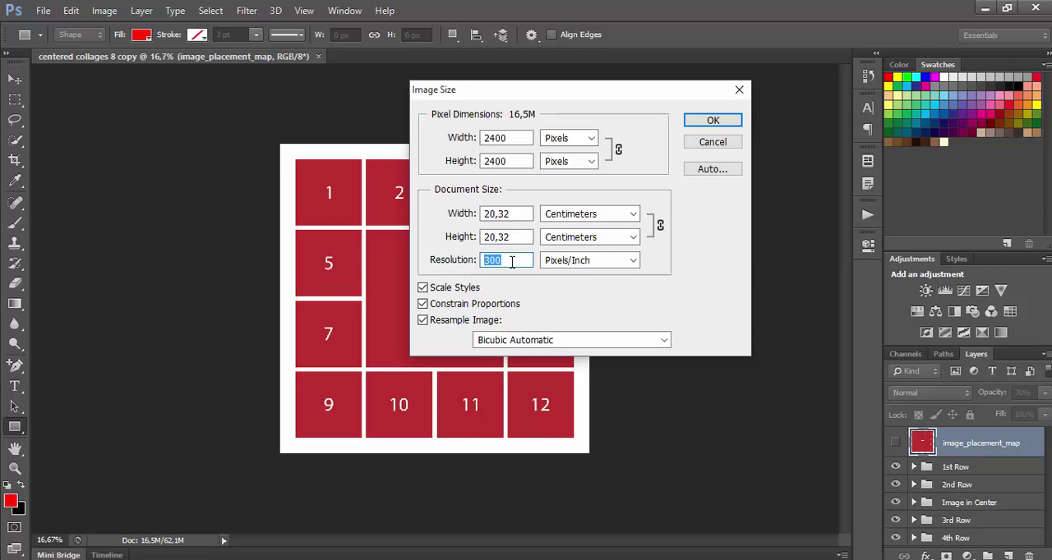
click(511, 262)
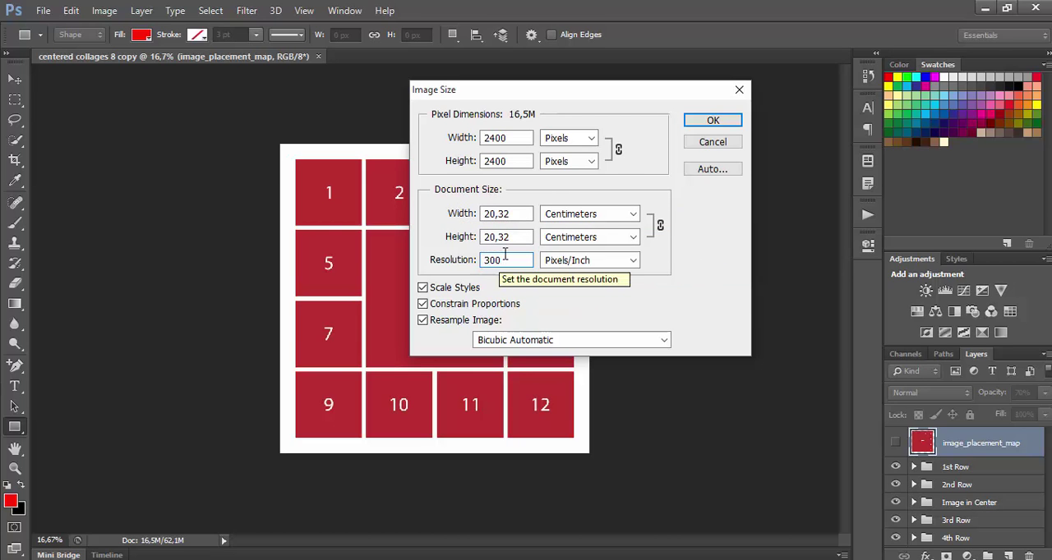
Try pixel widths of 1200, 1000 and 10000 for the template with proportions constrained.
click(465, 138)
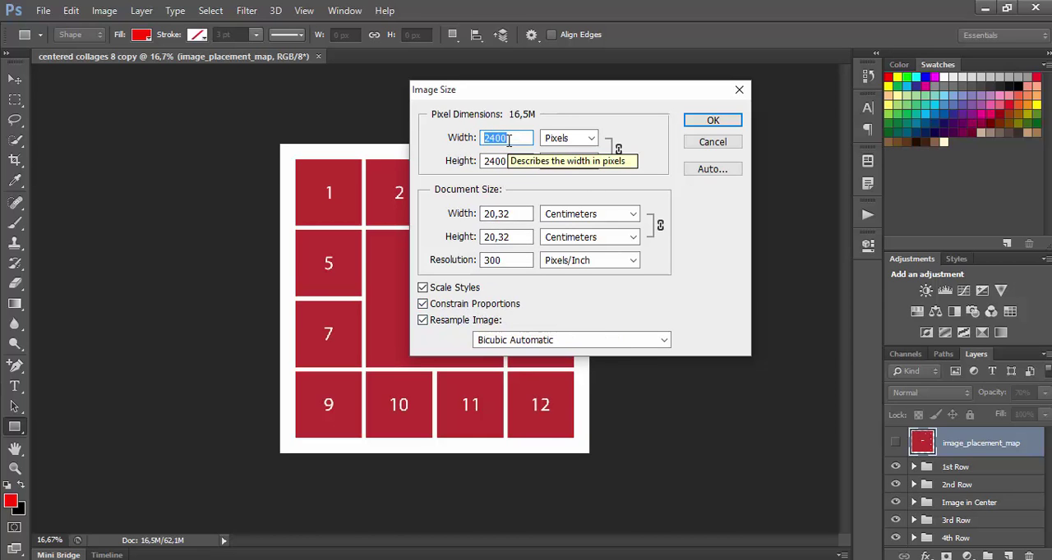
text(1200)
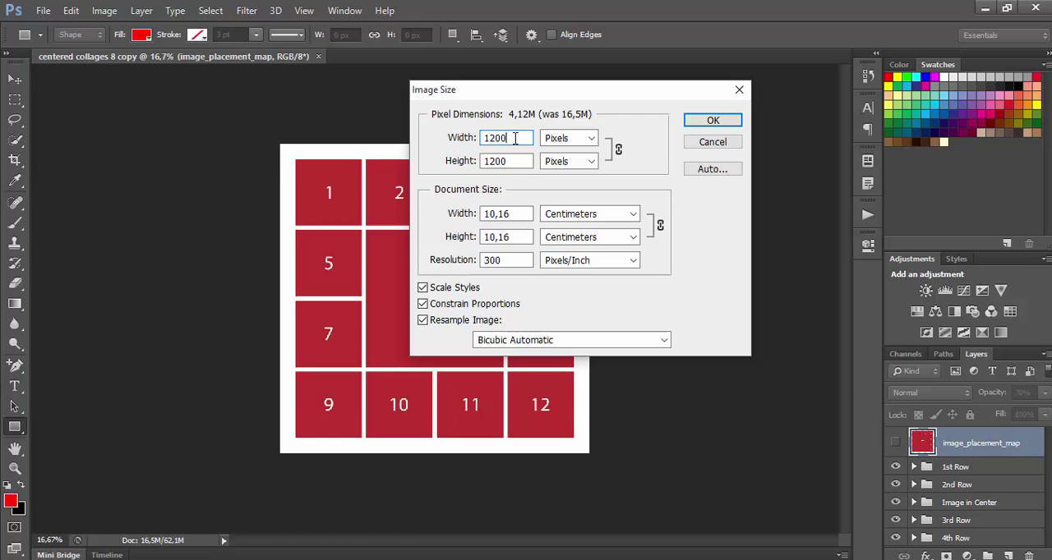
drag(512, 138, 476, 141)
text(1000)
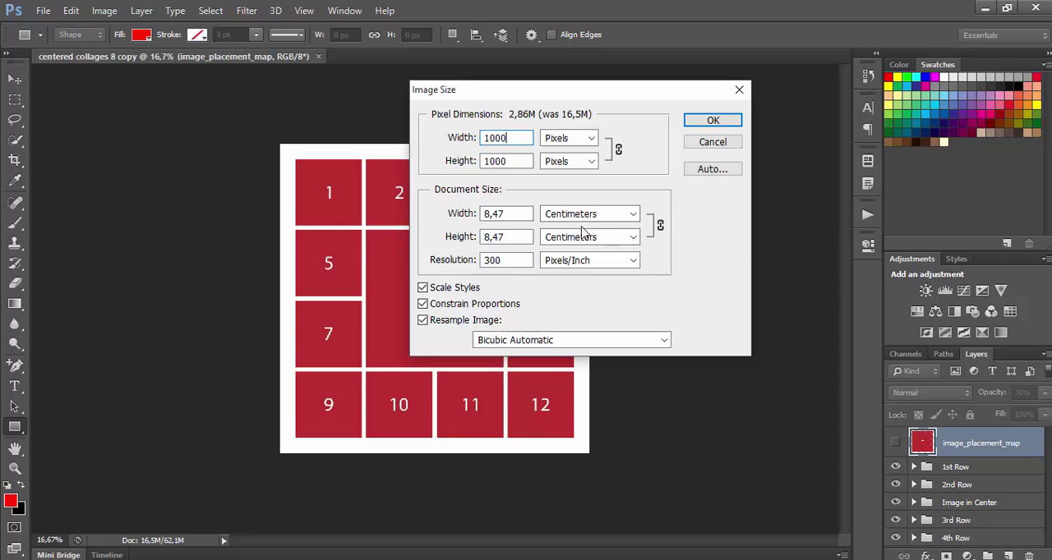
click(592, 214)
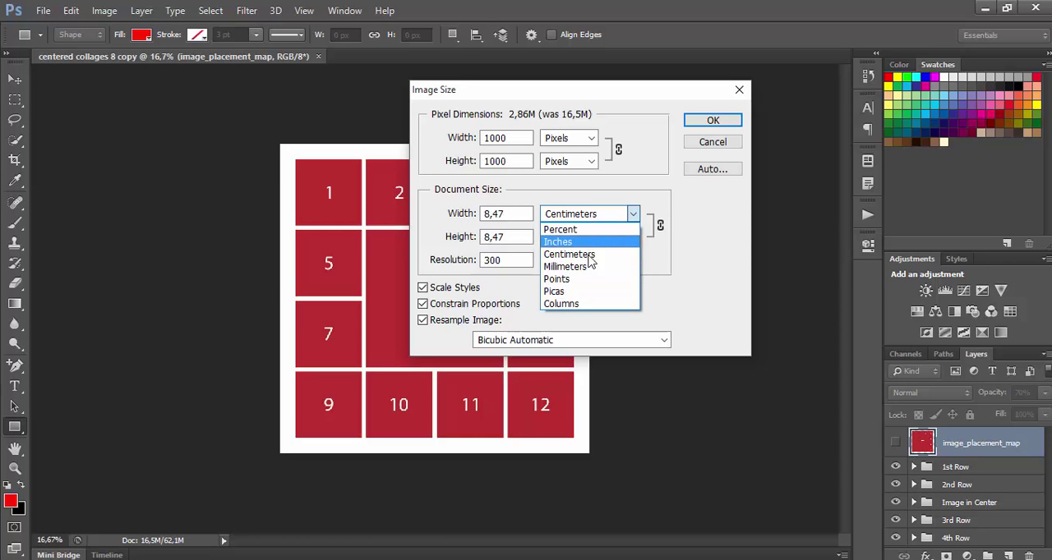
click(687, 207)
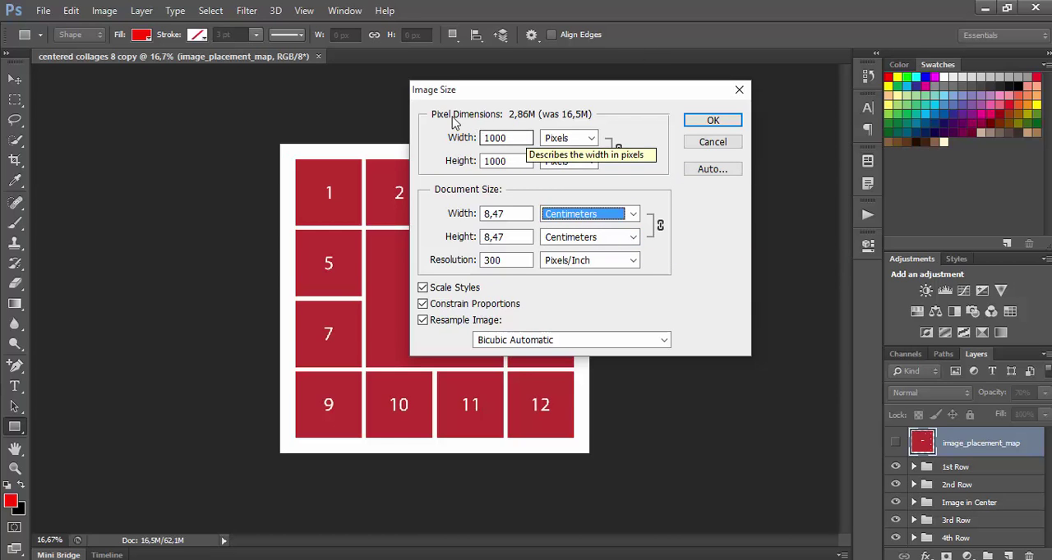
click(495, 137)
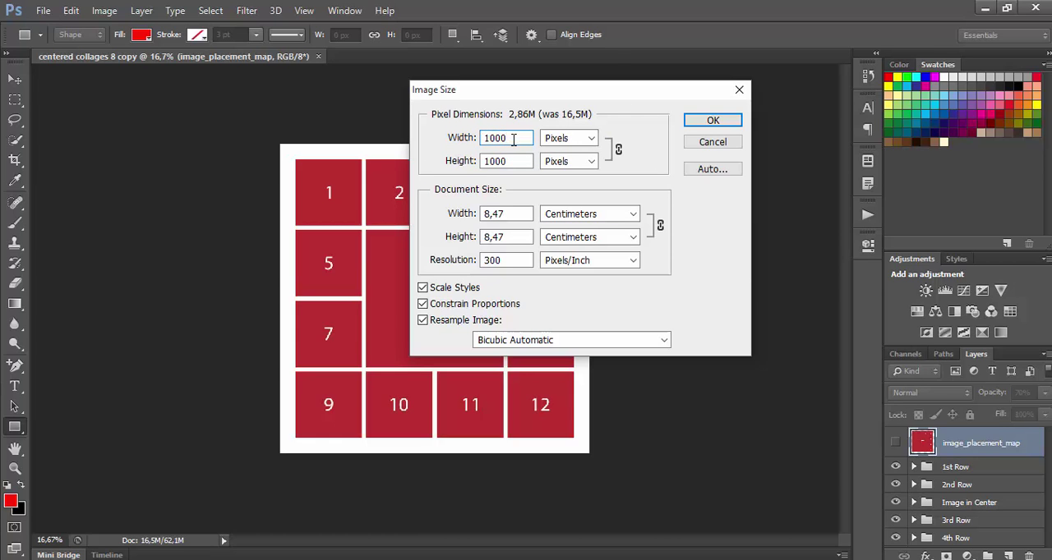
text(0)
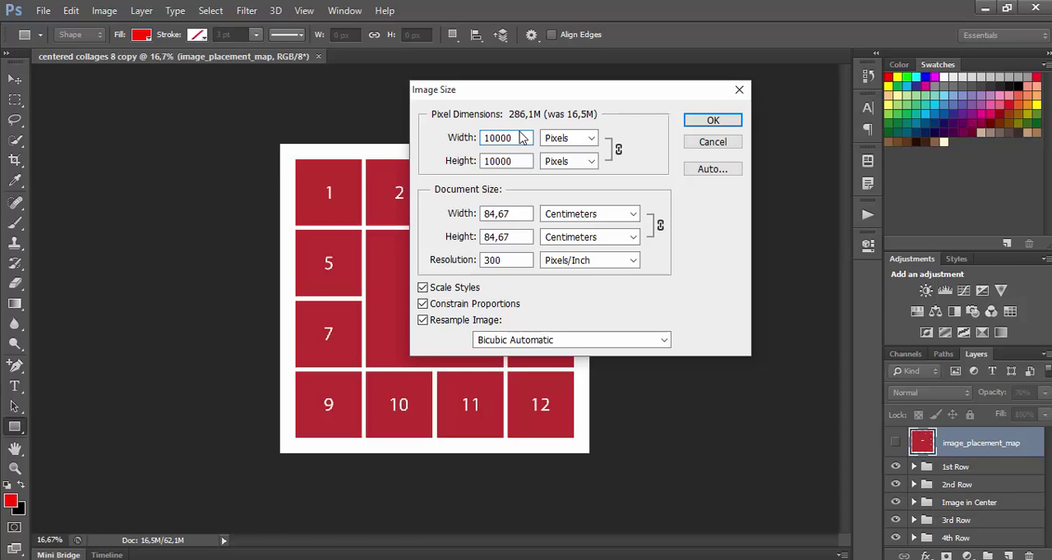
Resize the duplicated template to a width of 1200 pixels with proportions constrained.
double_click(511, 137)
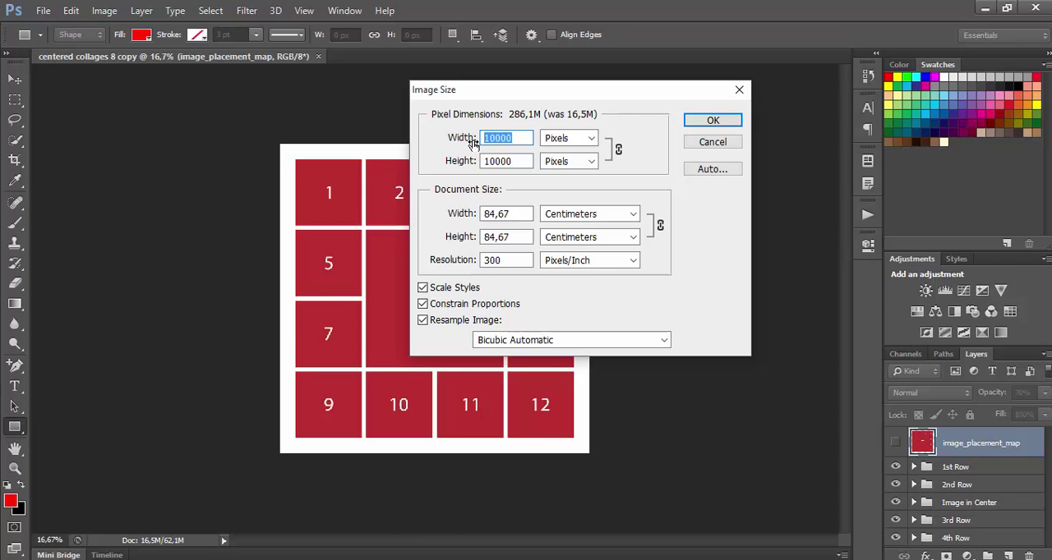
text(1200)
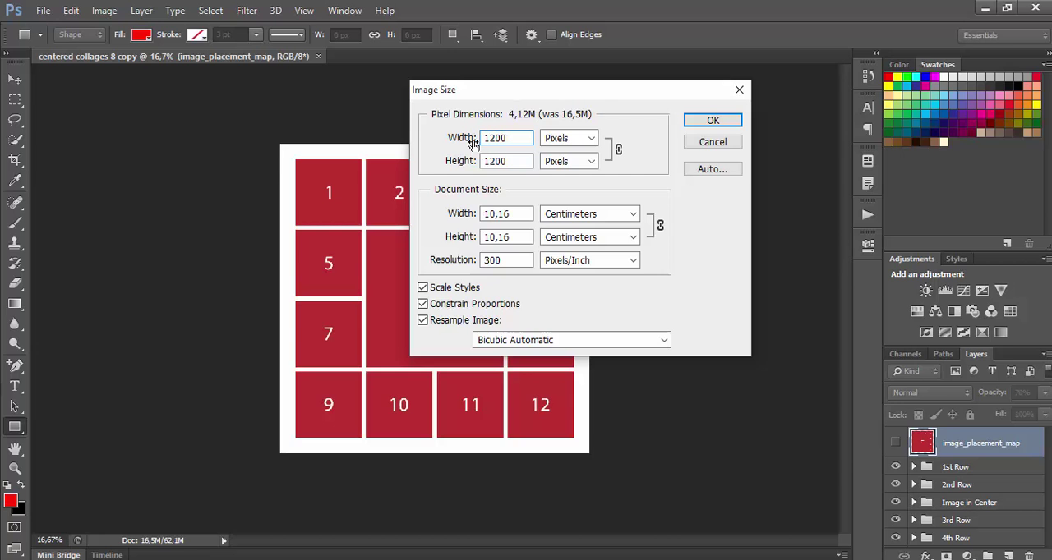
click(703, 121)
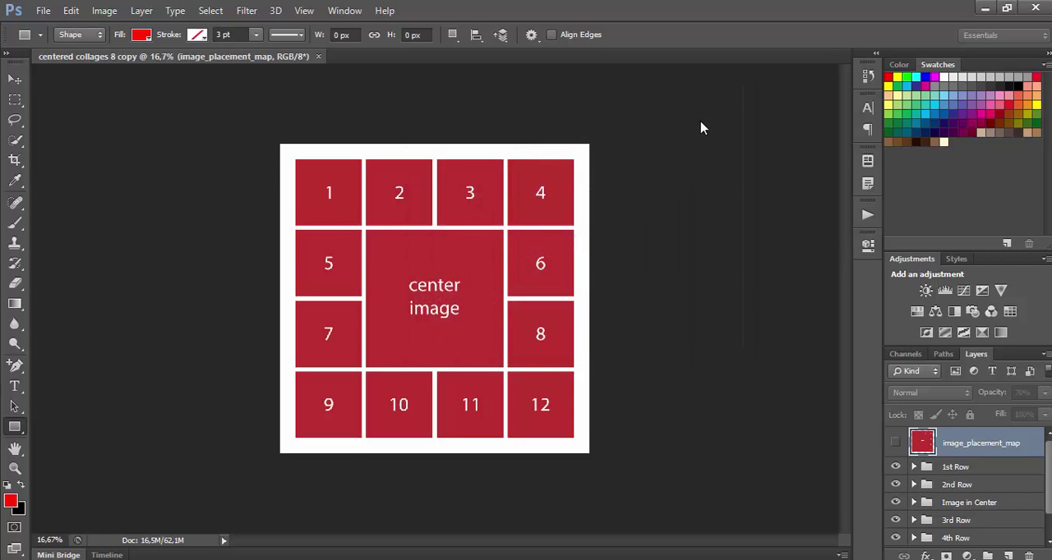
Show the Actions panel and collapse the Template 8 Place Images action.
double_click(16, 450)
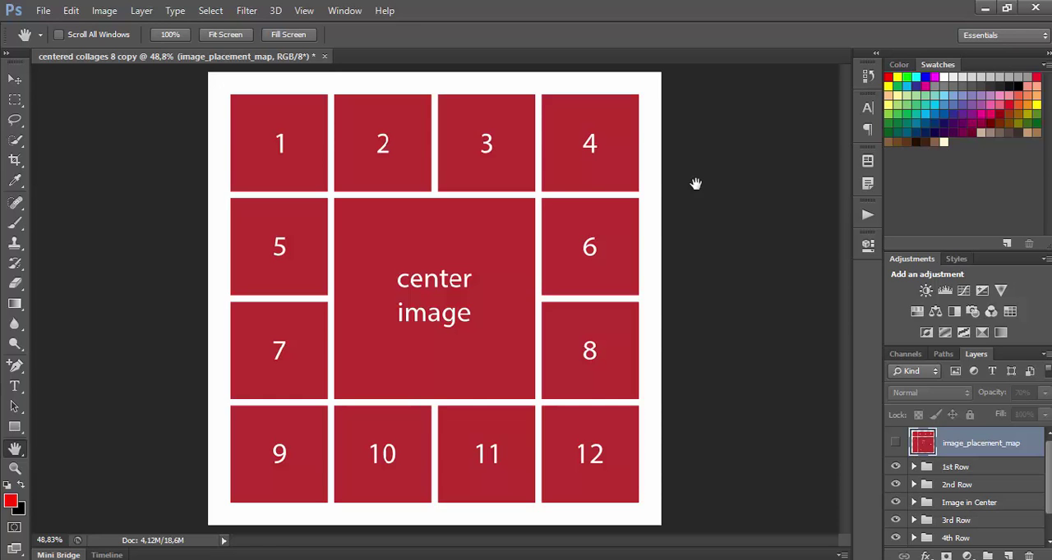
click(866, 216)
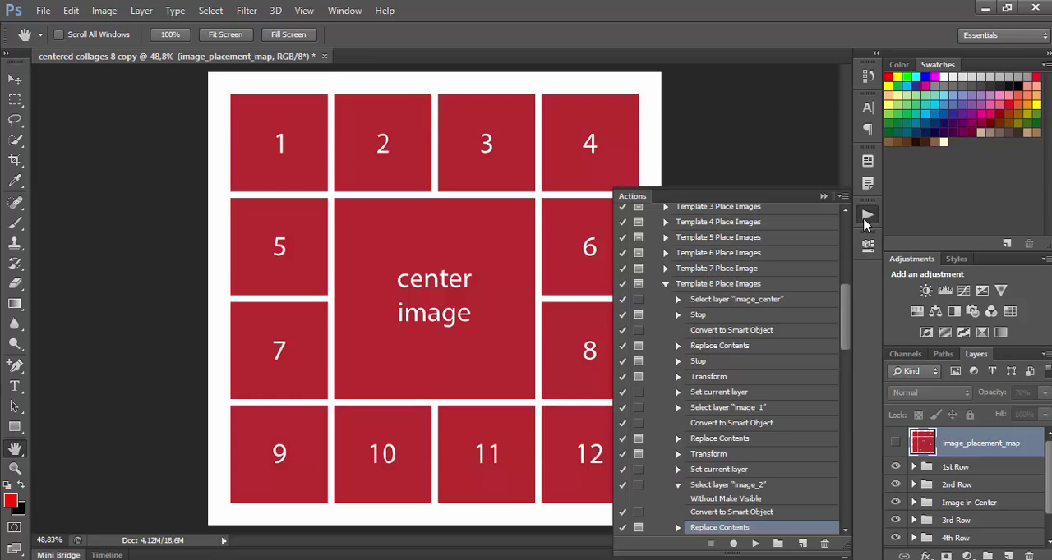
click(345, 11)
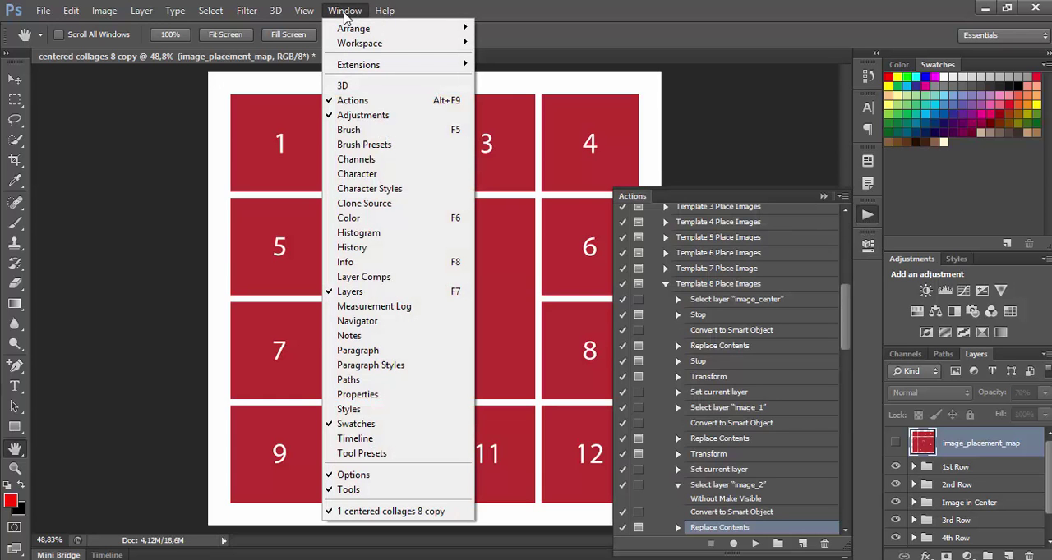
click(785, 205)
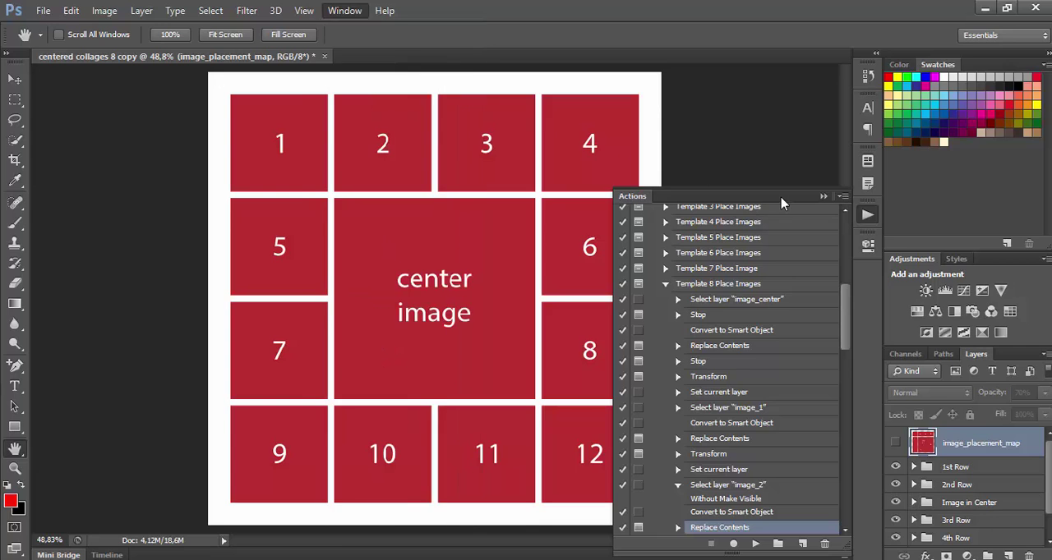
click(665, 284)
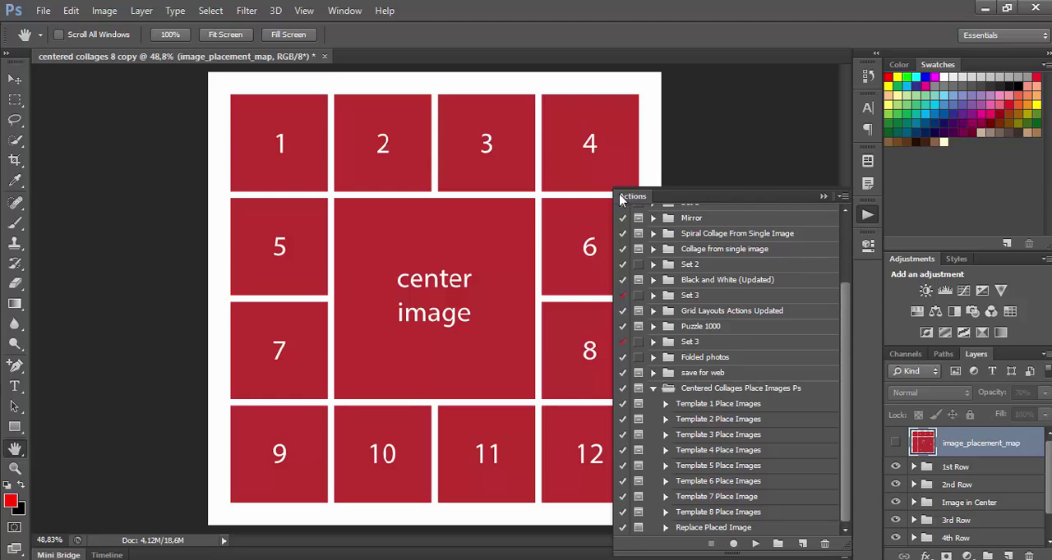
Load the action file Centered Collages Place Images Ps.atn from the Actions folder under Centered Photo Collages, Adobe Photoshop.
click(842, 198)
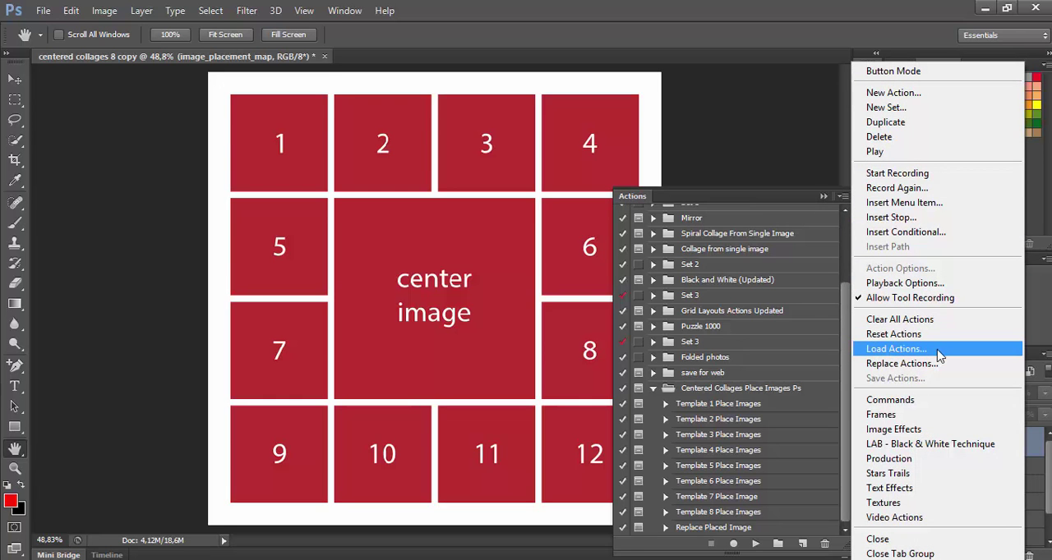
click(896, 349)
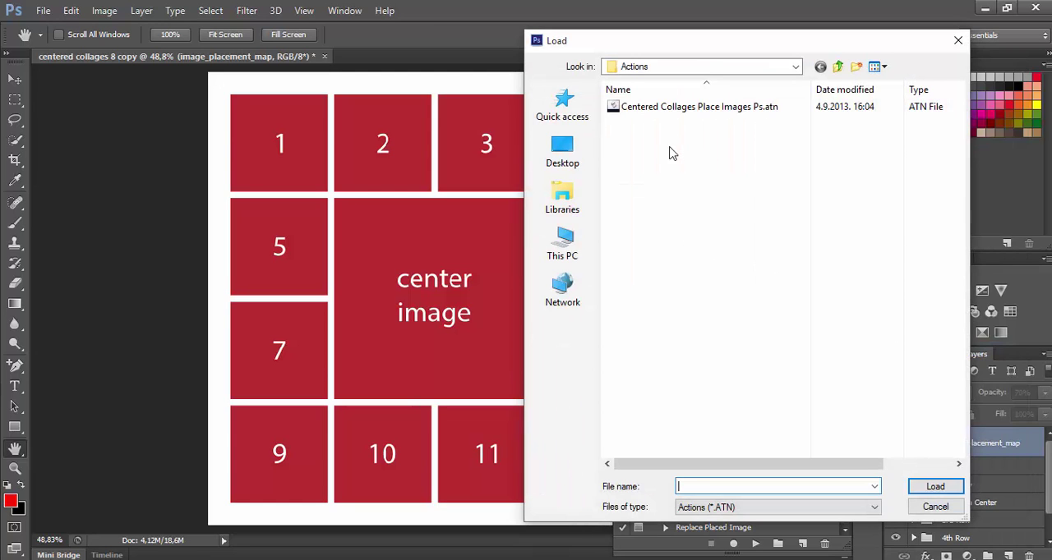
click(839, 68)
click(838, 68)
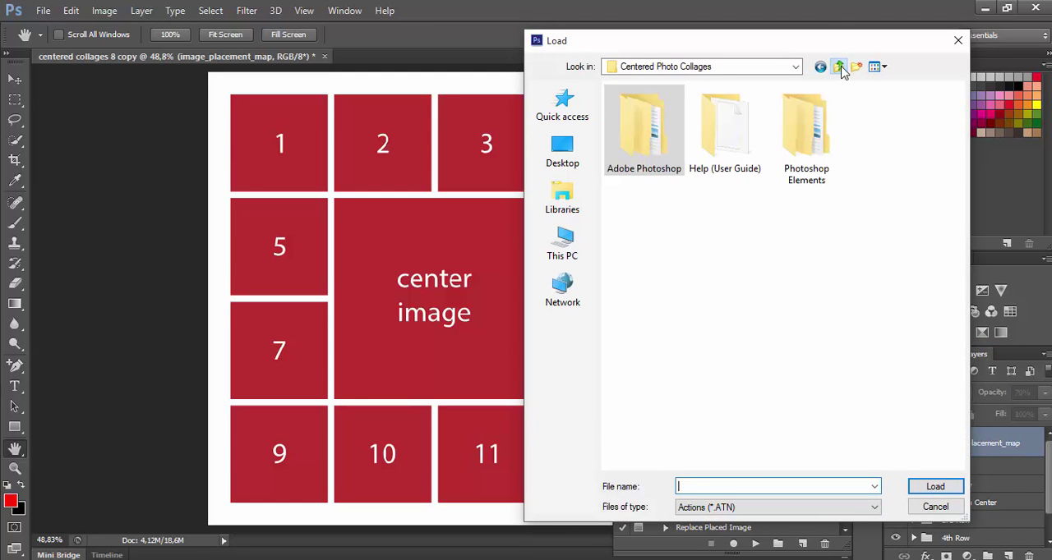
click(839, 67)
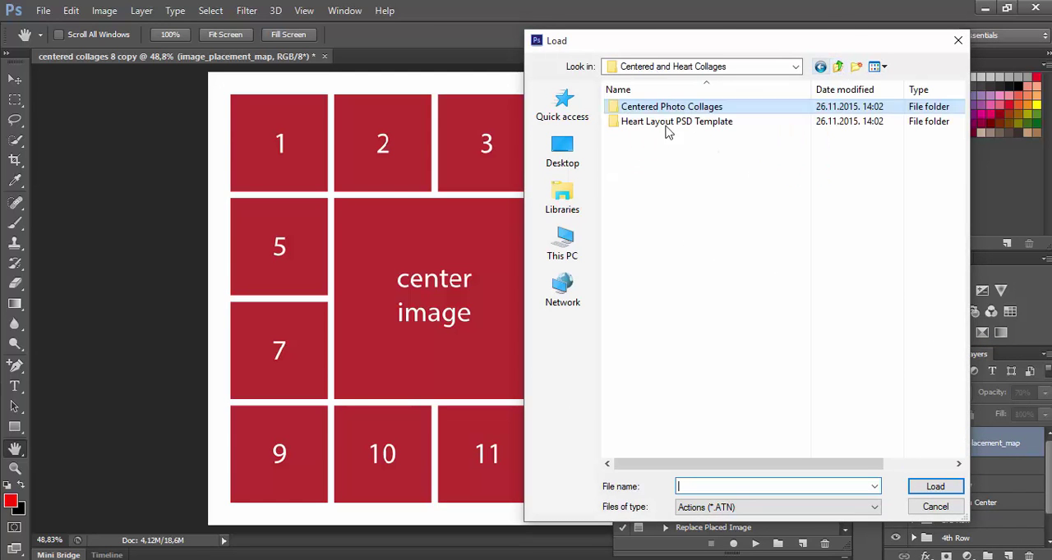
double_click(753, 113)
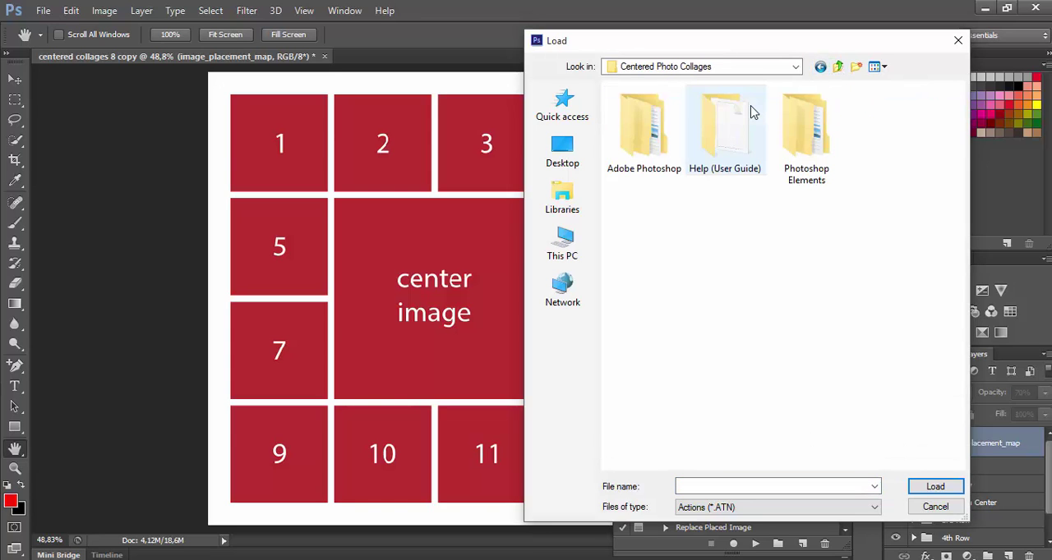
double_click(644, 138)
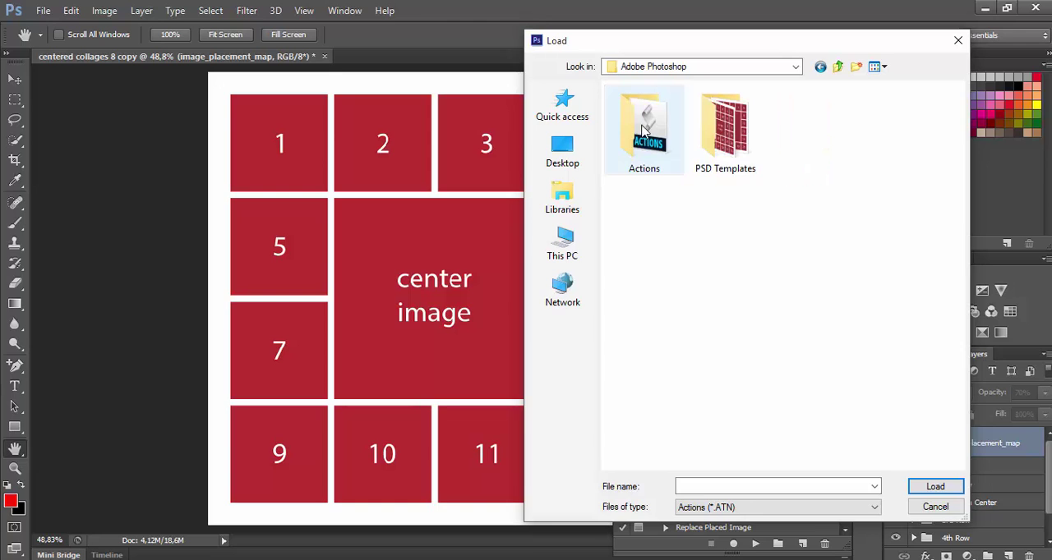
double_click(644, 138)
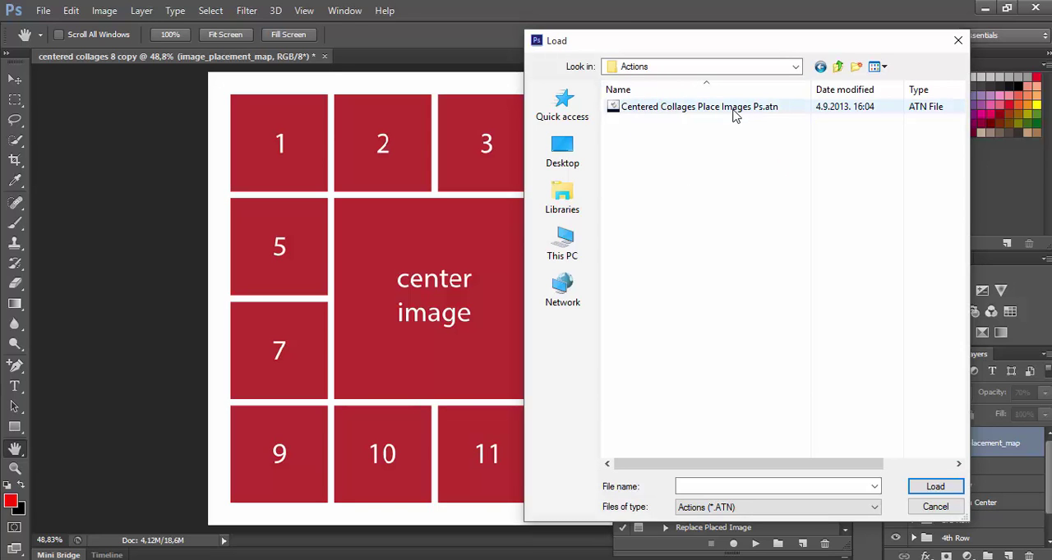
double_click(777, 109)
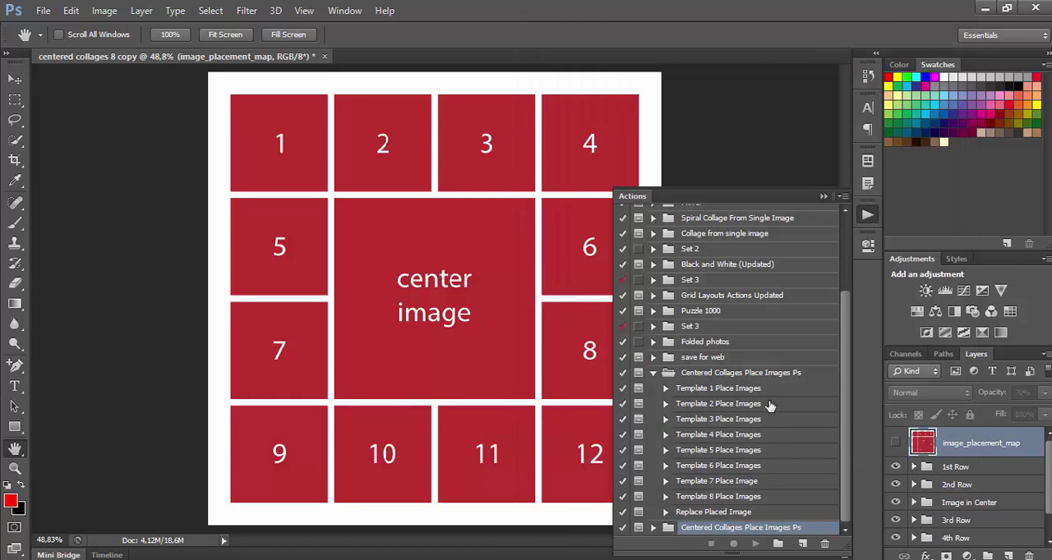
Expand the newly loaded Centered Collages Place Images Ps set and run its Template 8 Place Images action, continuing past the introductory message.
click(654, 530)
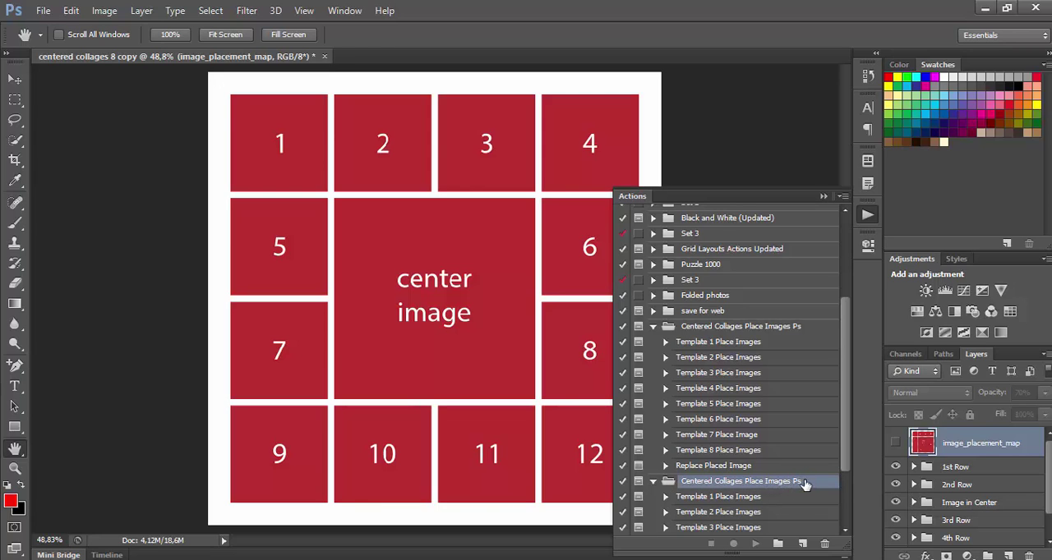
scroll(805, 486, down, 3)
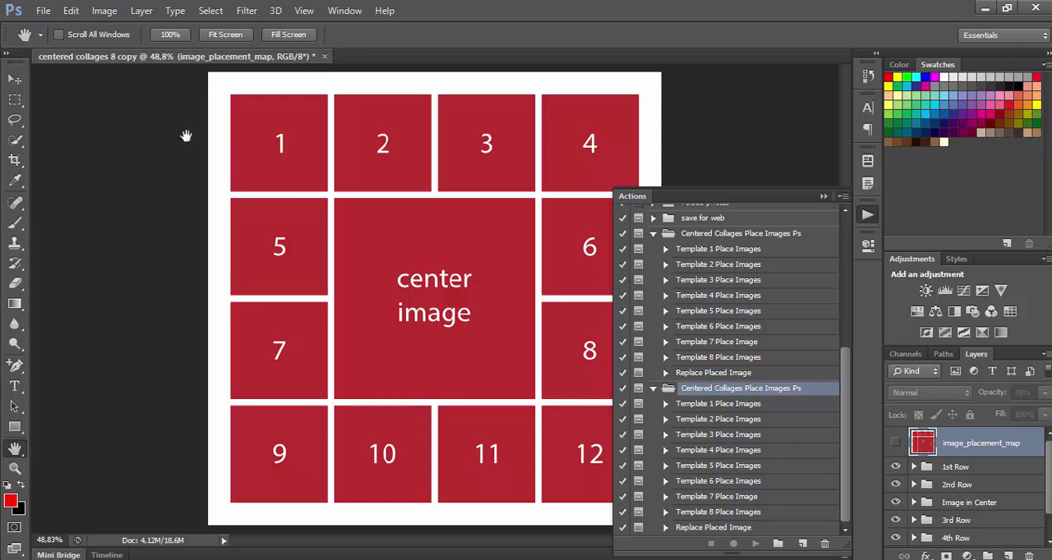
click(704, 512)
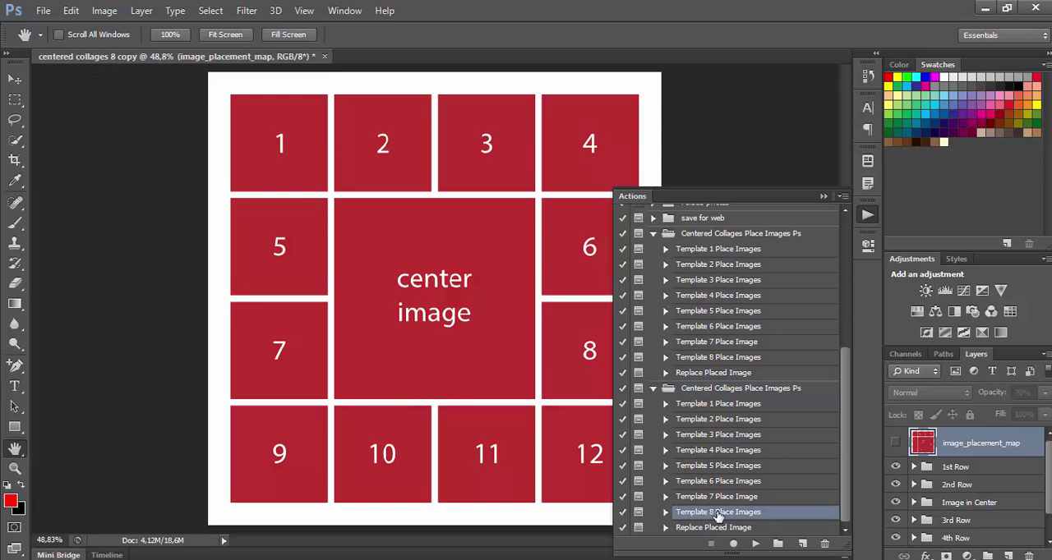
click(755, 544)
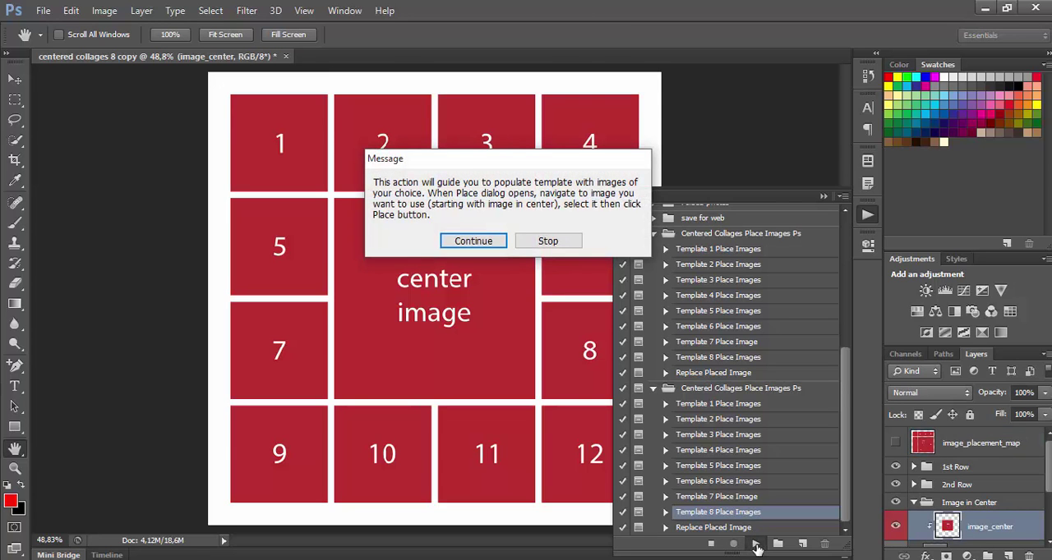
drag(487, 167, 424, 132)
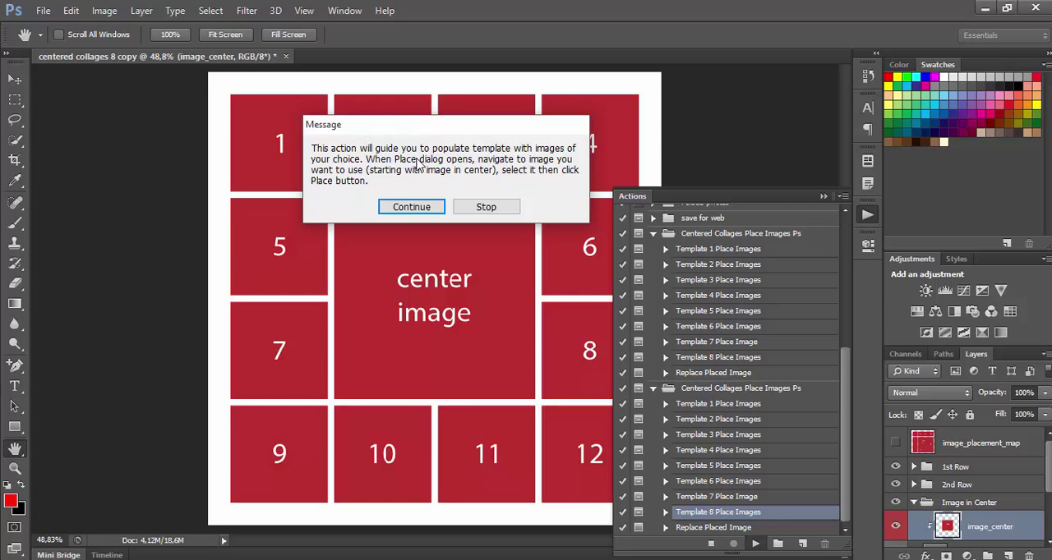
click(414, 207)
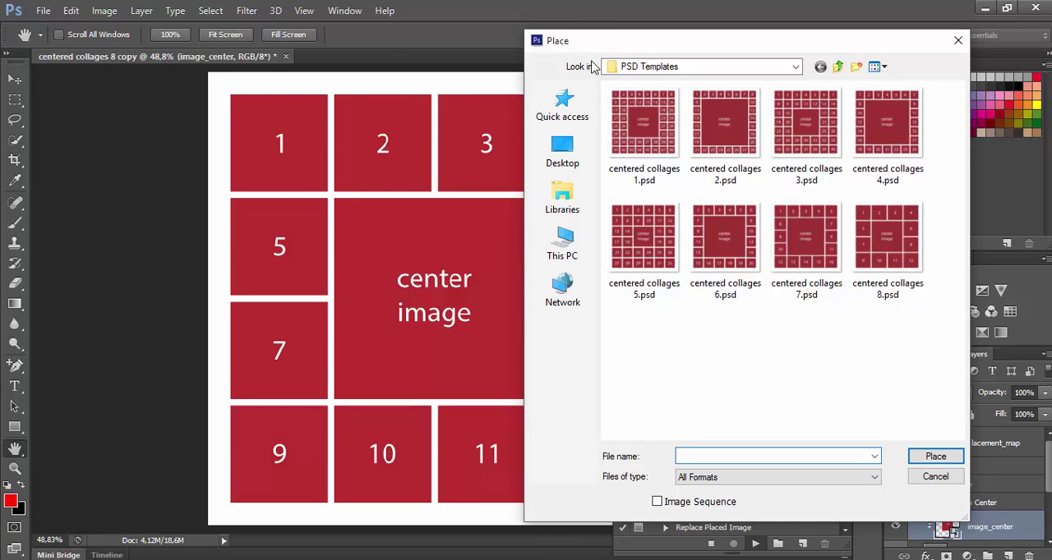
Place image_0001.jpg from the Images folder on the Desktop as the collage's center image.
drag(657, 46, 529, 48)
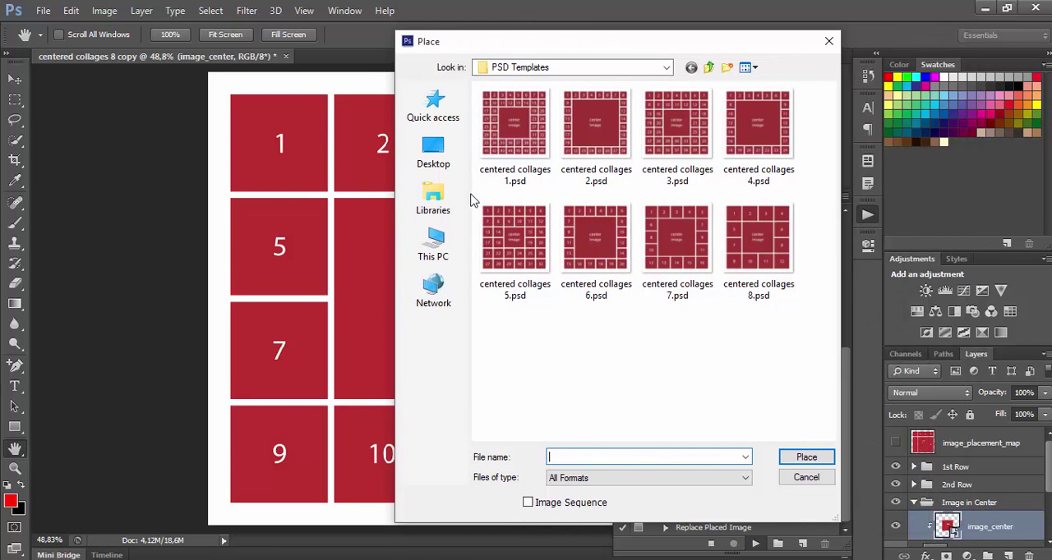
click(434, 153)
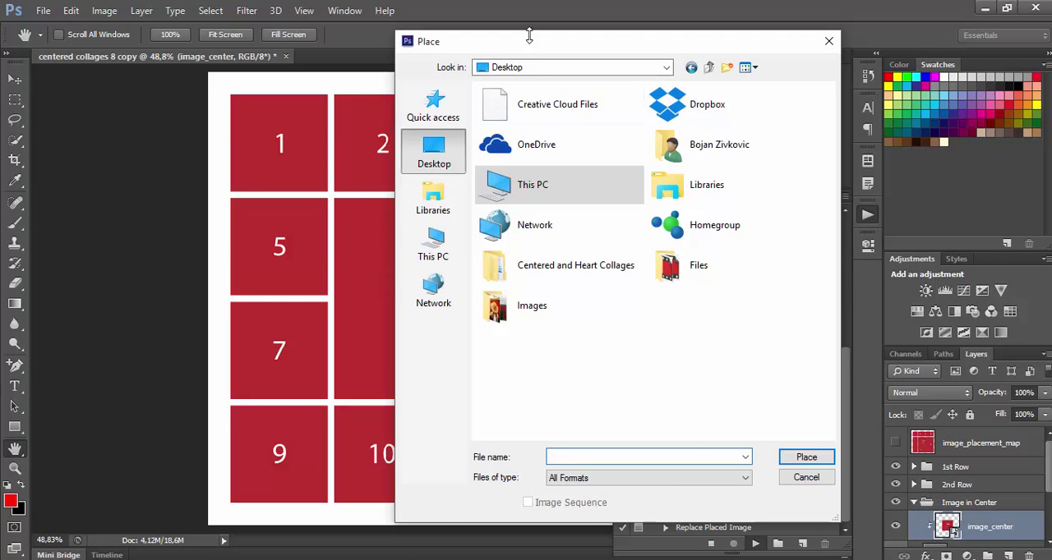
drag(535, 44, 688, 49)
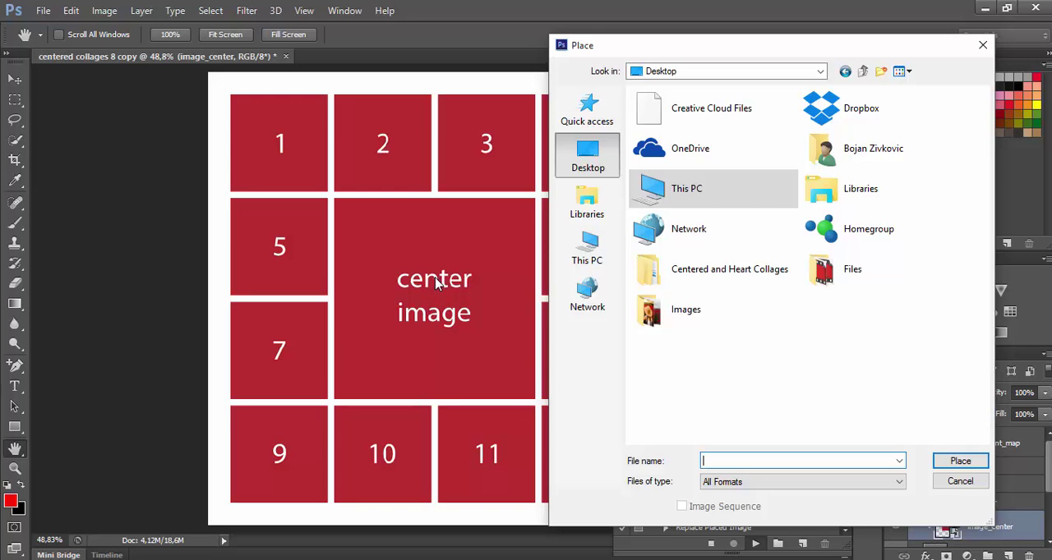
click(713, 278)
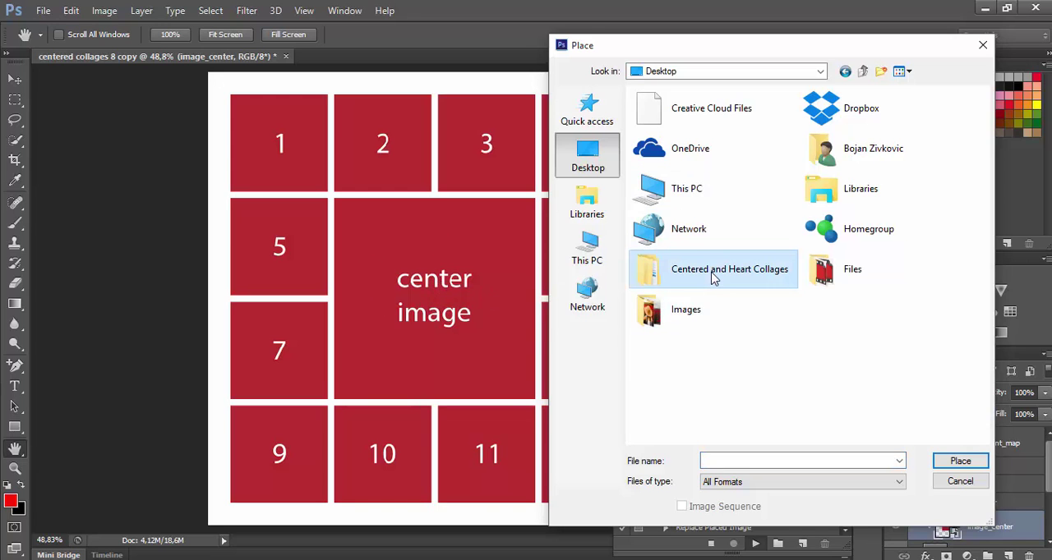
double_click(679, 321)
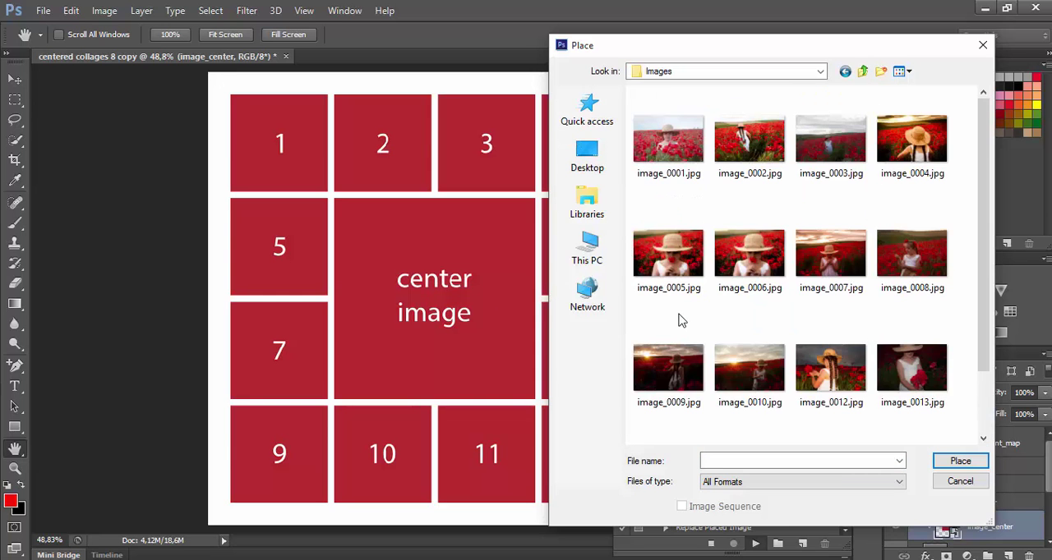
drag(757, 51, 731, 37)
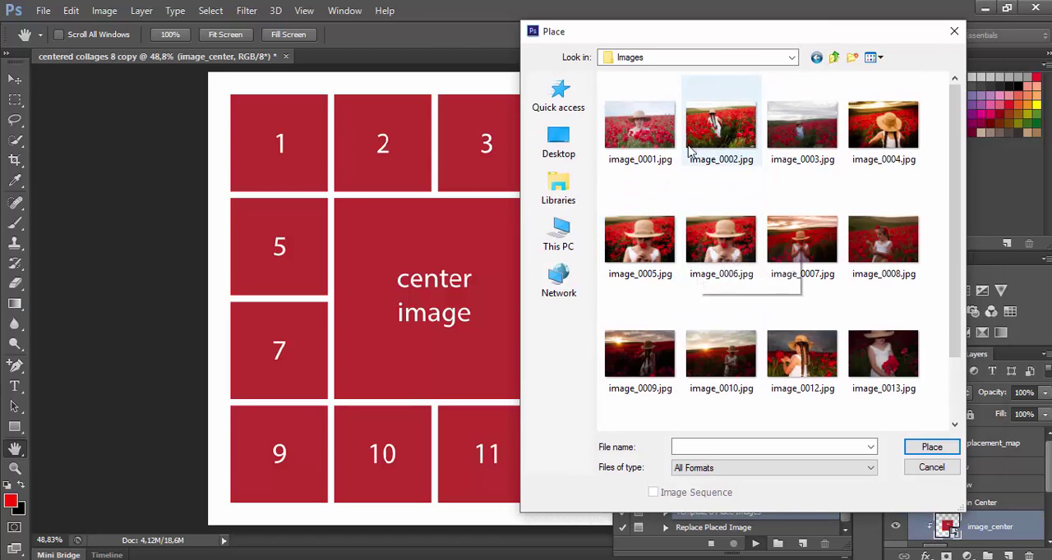
double_click(644, 126)
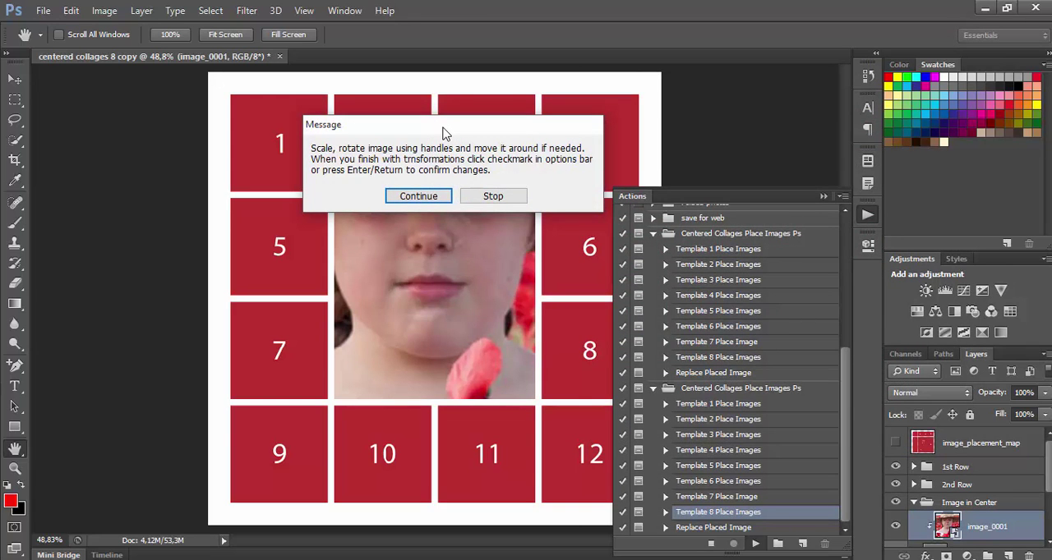
Scale the center image proportionally about its middle to about 25.34% and commit the transformation.
click(425, 198)
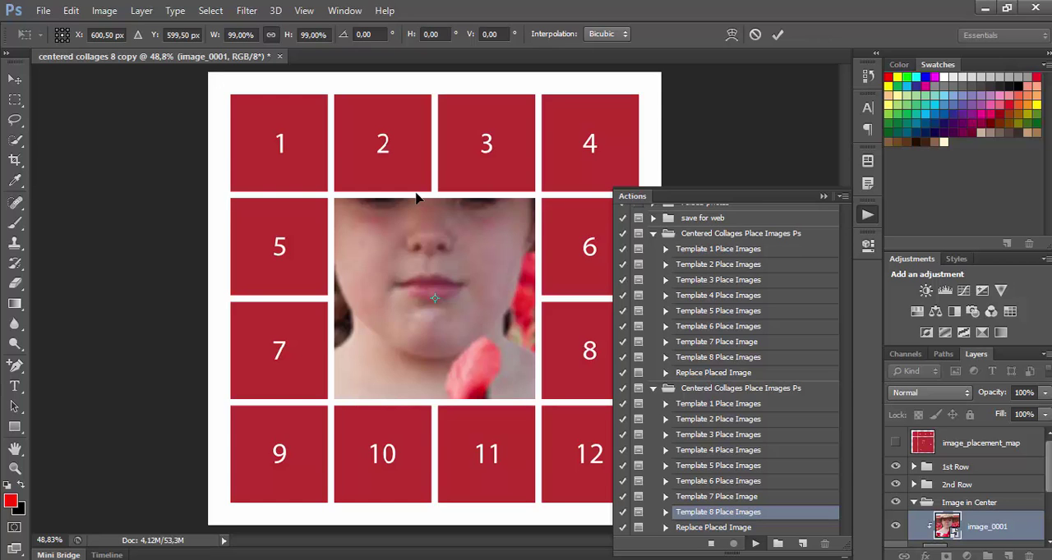
key(ctrl+0)
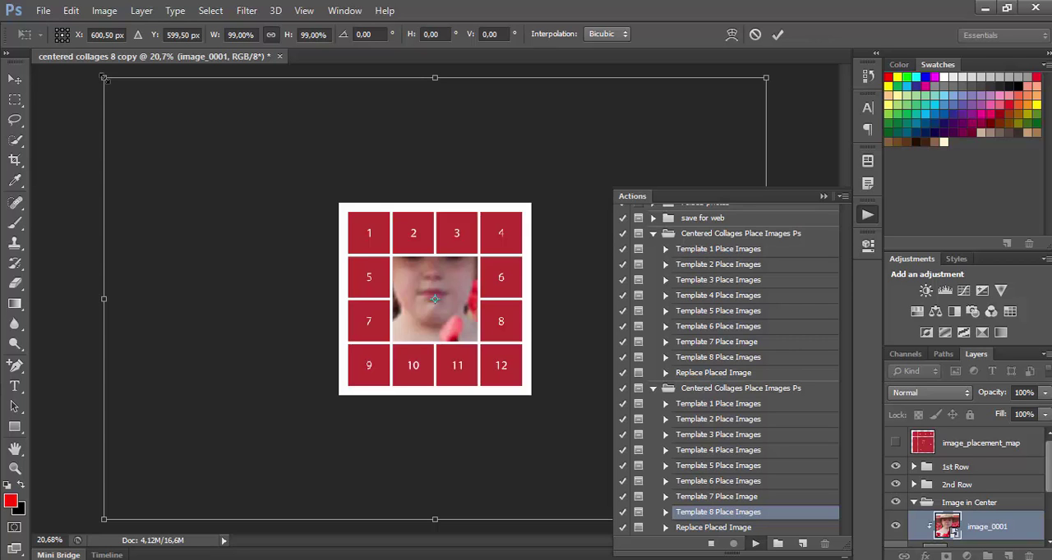
drag(104, 78, 320, 289)
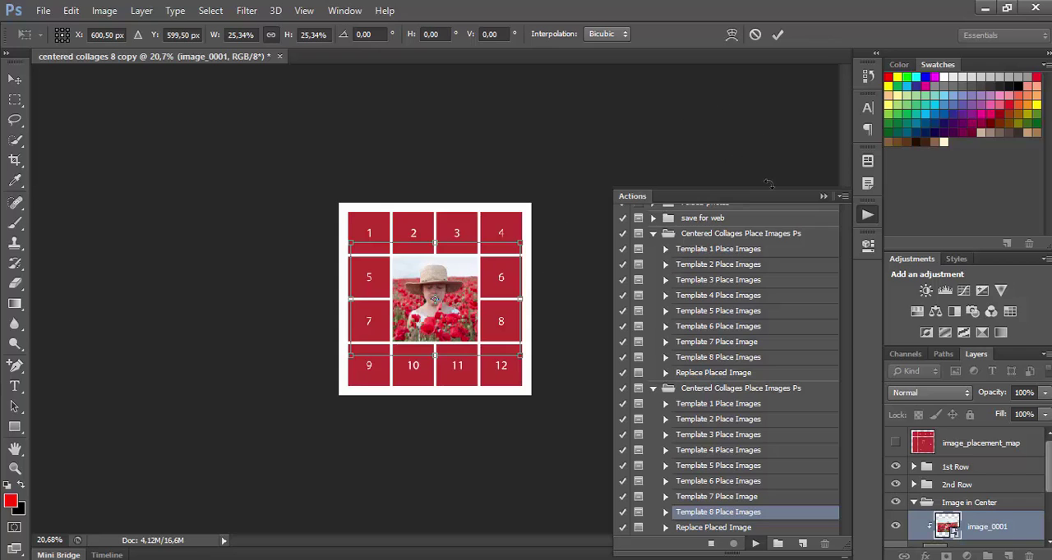
click(823, 197)
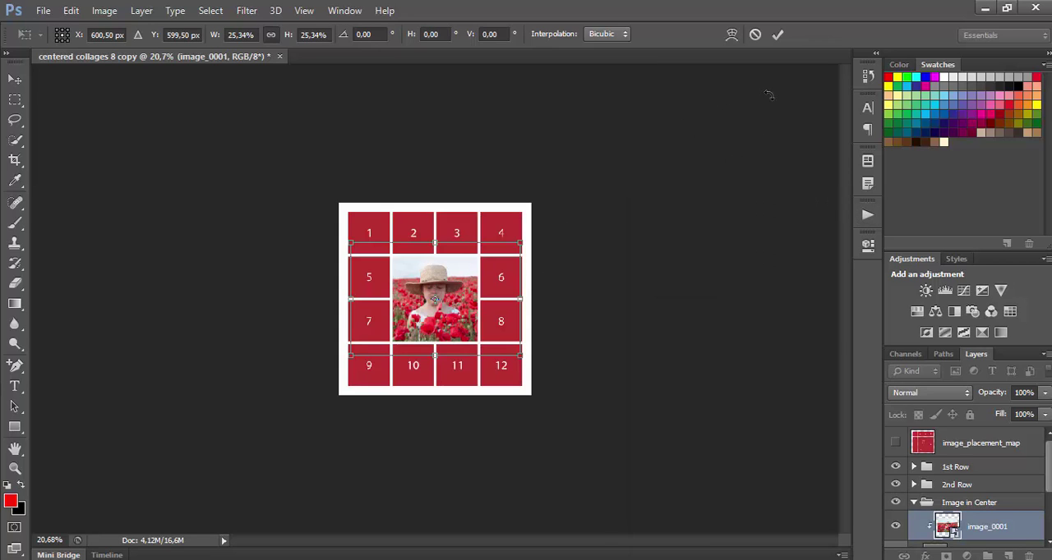
click(778, 34)
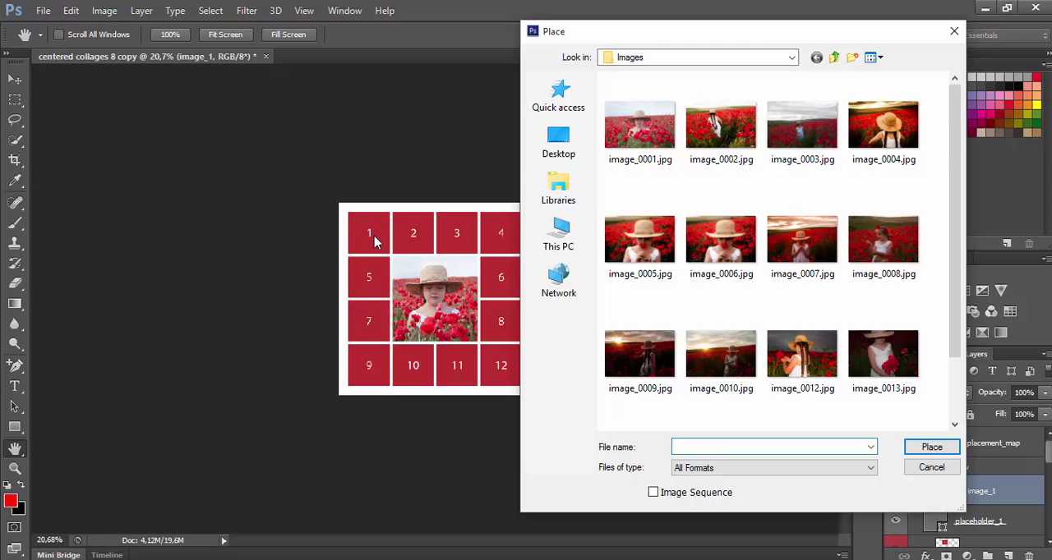
Place image_0006.jpg in collage slot 1, scale it proportionally to about 12.34% and commit the transformation.
double_click(720, 250)
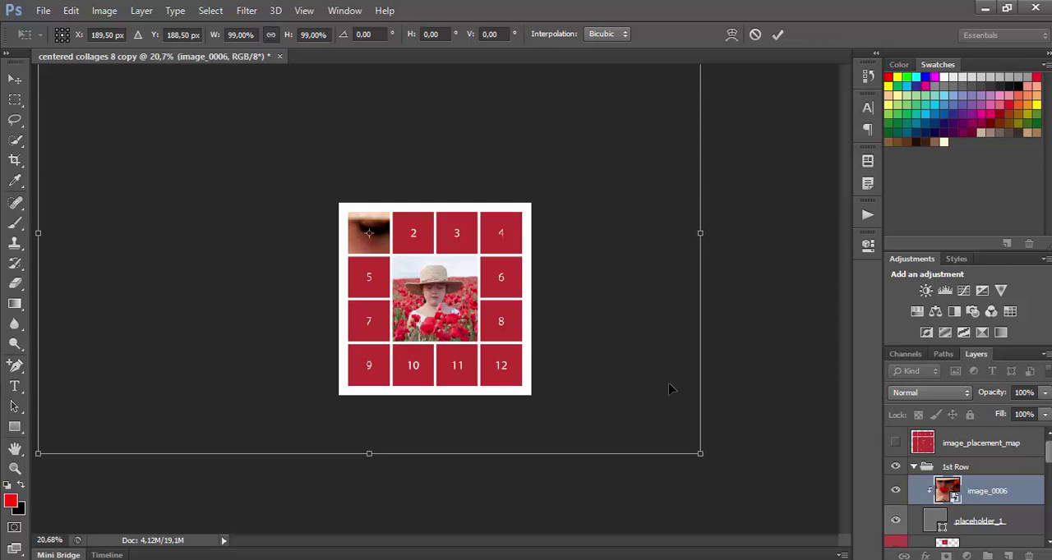
drag(699, 452, 421, 244)
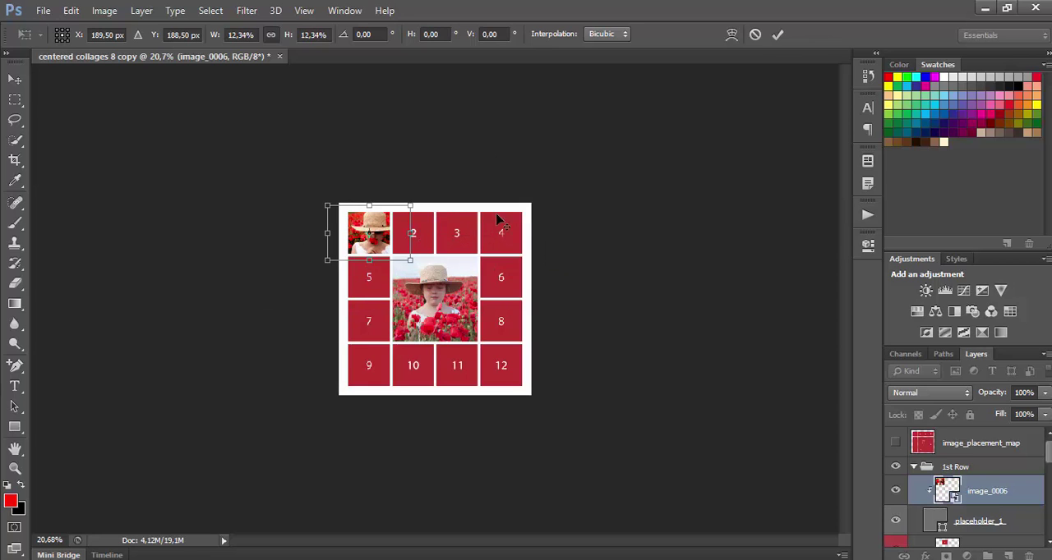
click(776, 37)
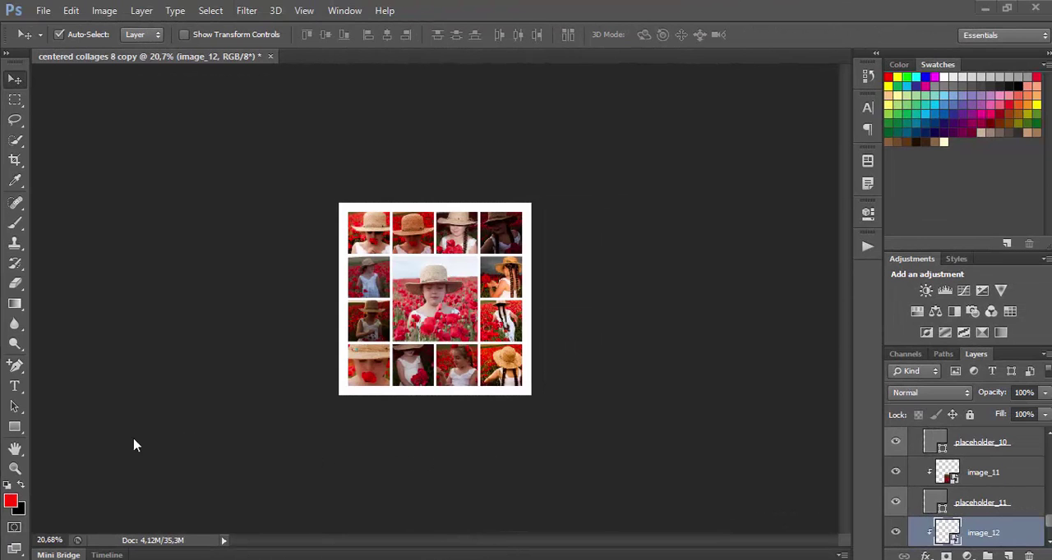
Fit the whole collage in the window to view it.
click(15, 449)
double_click(15, 449)
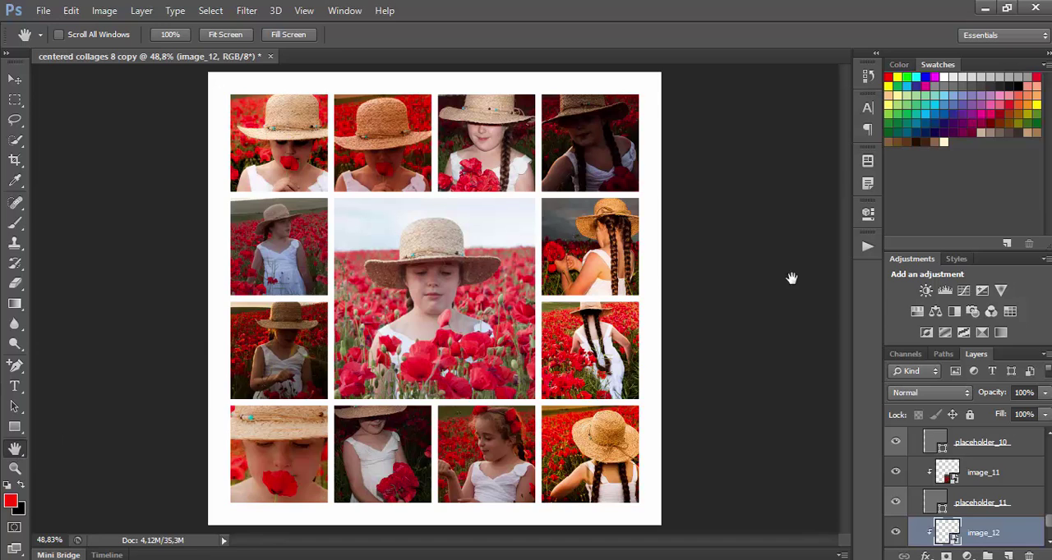
Select the Replace Placed Image action and the image_9 layer in the 4th Row group, then collapse the actions list.
click(864, 250)
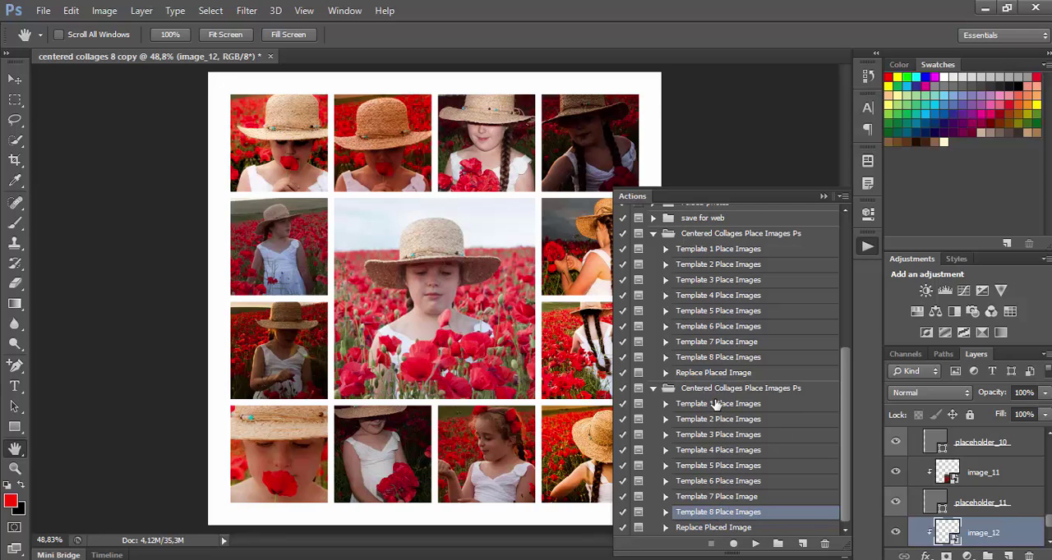
click(727, 530)
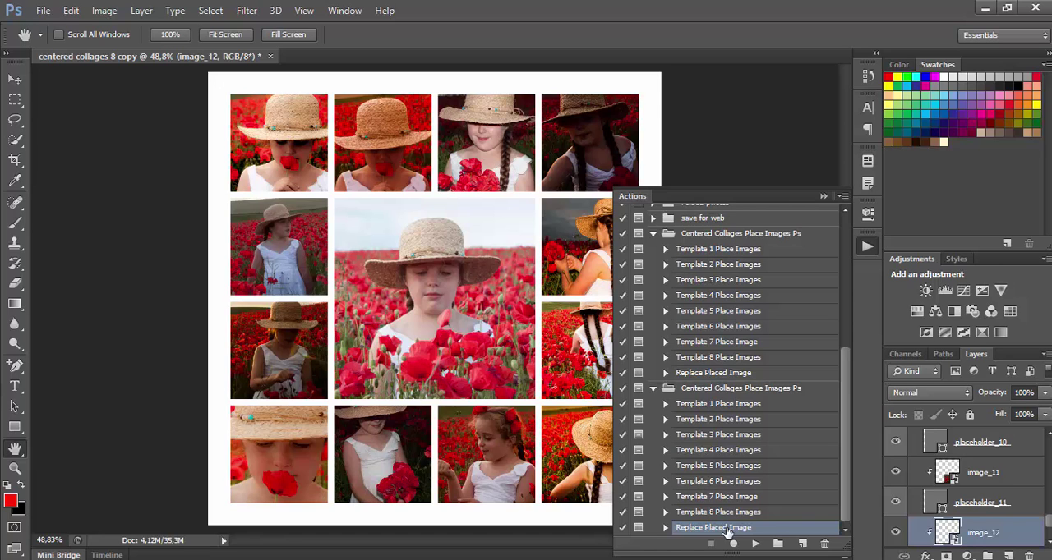
scroll(991, 493, up, 4)
click(990, 474)
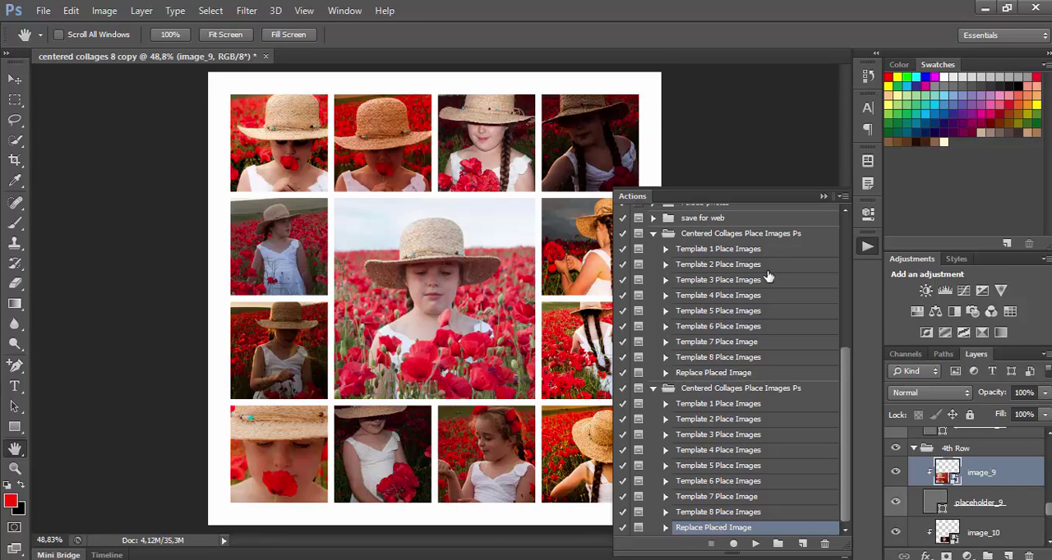
click(824, 196)
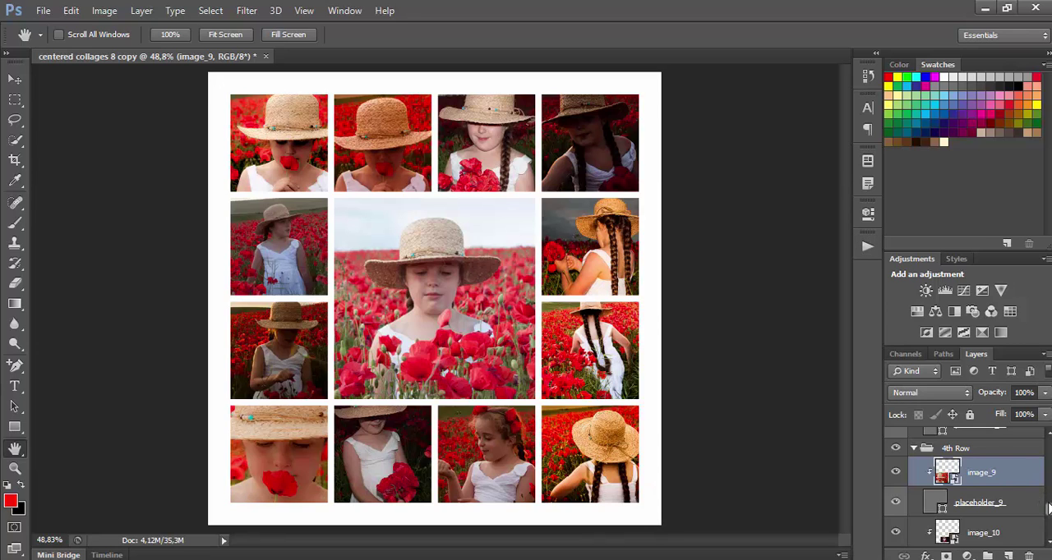
Show the image_placement_map layer to check the numbered collage slots, and hide it again.
drag(1049, 509, 1048, 446)
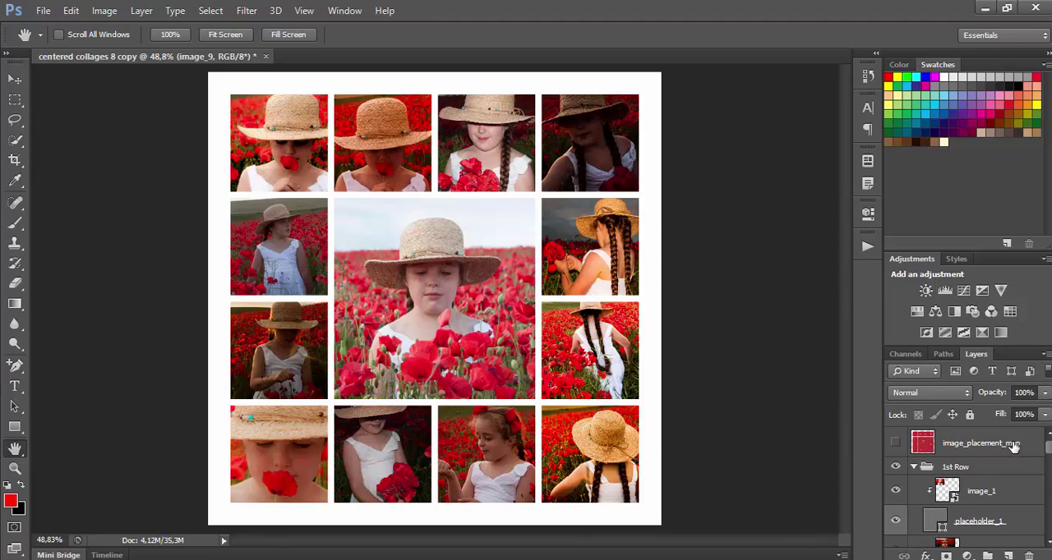
click(895, 444)
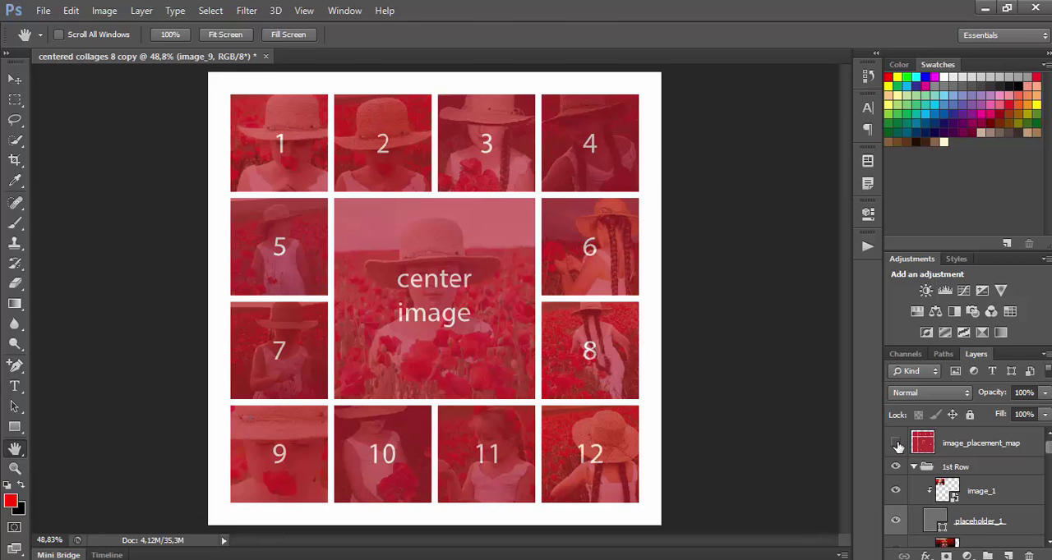
click(895, 443)
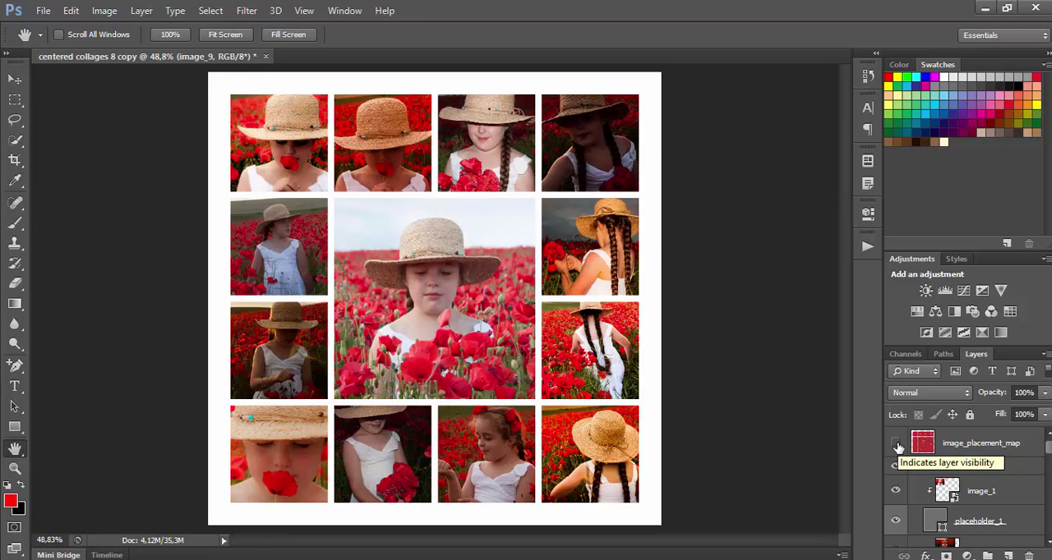
click(895, 443)
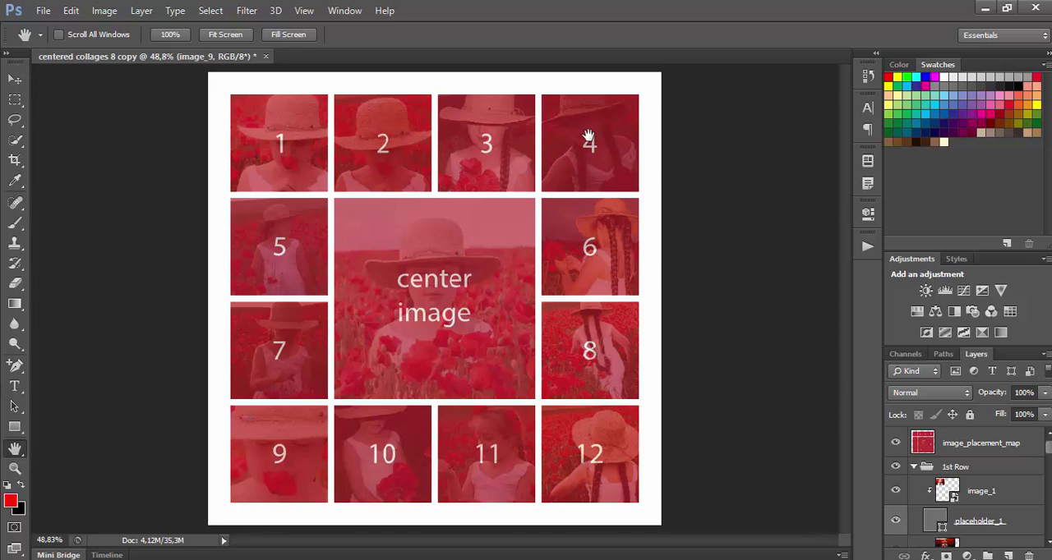
click(896, 442)
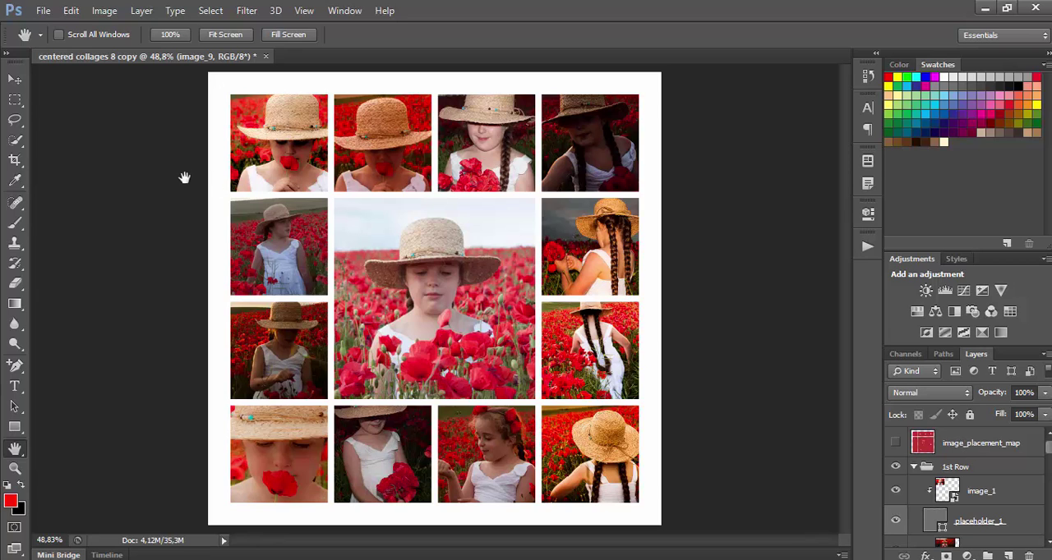
Activate the Move tool with Auto-Select set to Layer and select the image in collage slot 1.
click(15, 79)
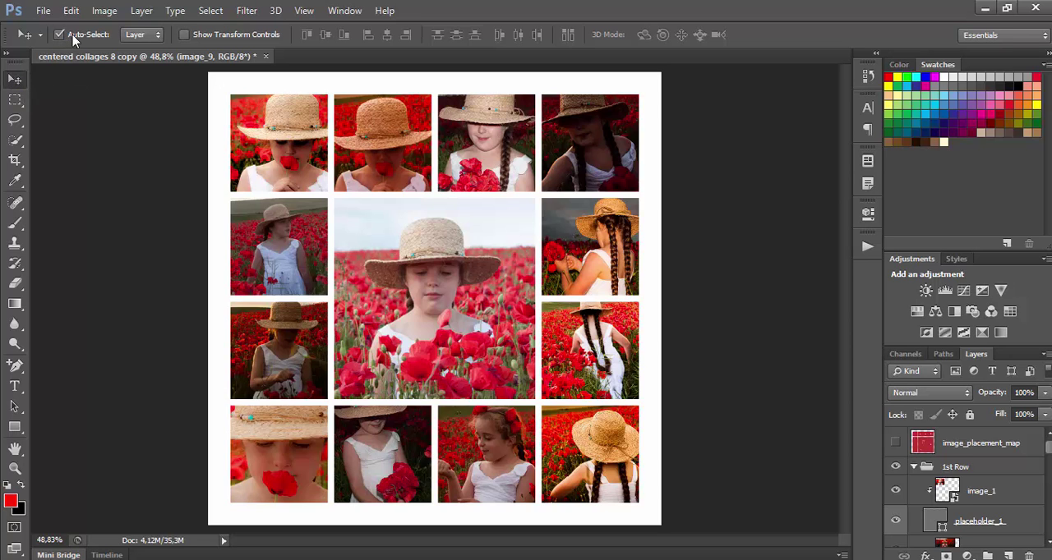
click(136, 35)
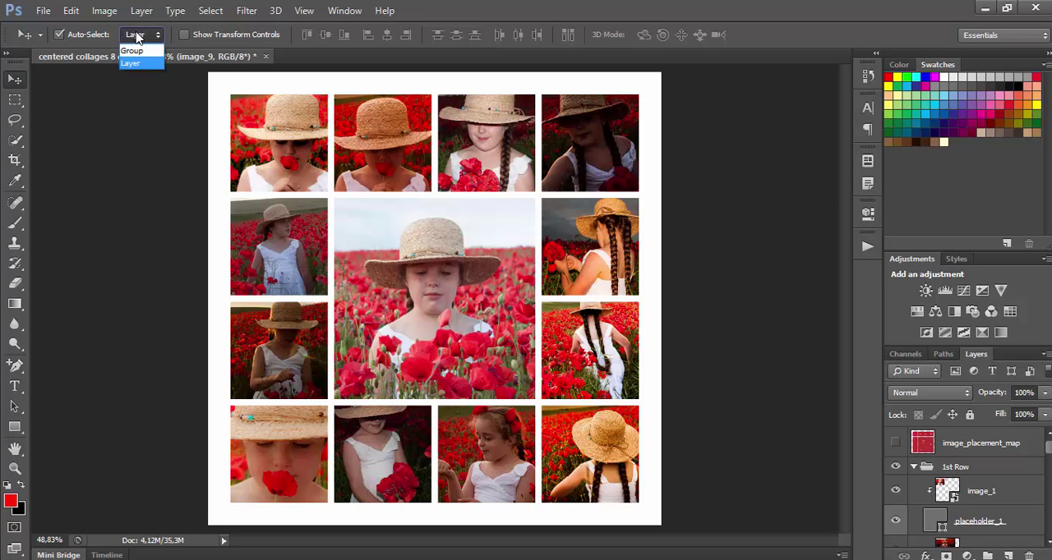
click(145, 63)
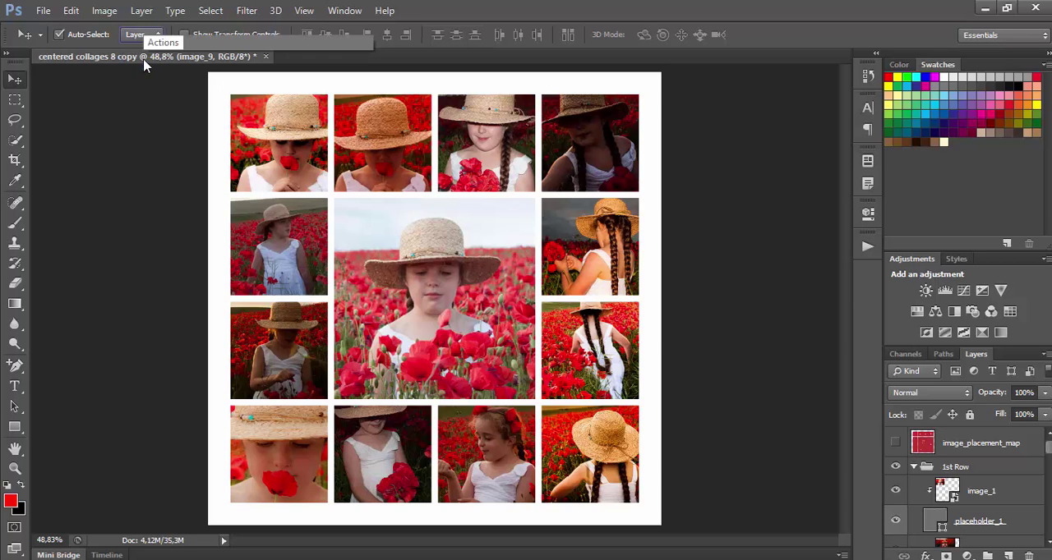
click(287, 152)
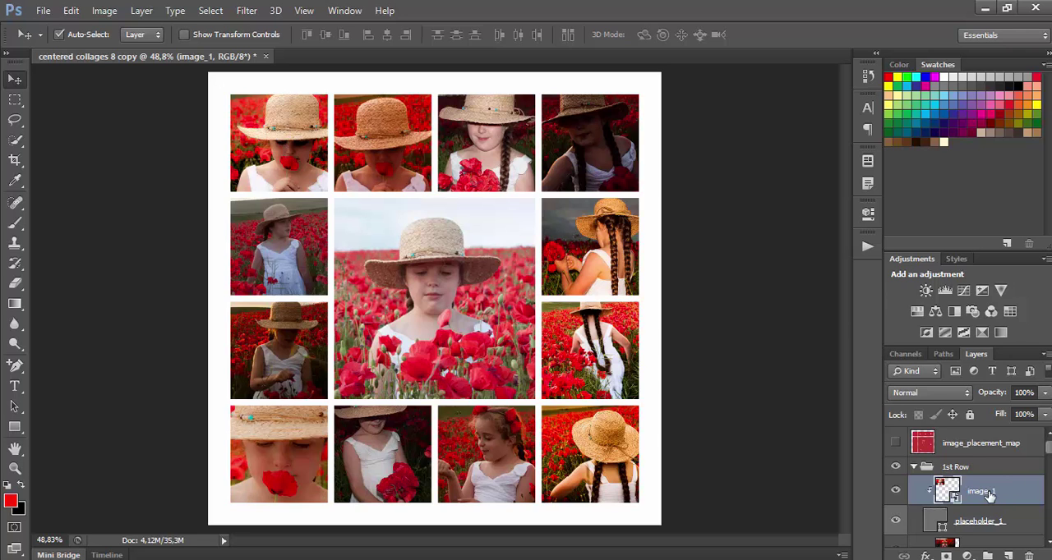
Run the Replace Placed Image action on image_1, place image_0005.jpg and commit the transformation.
click(869, 248)
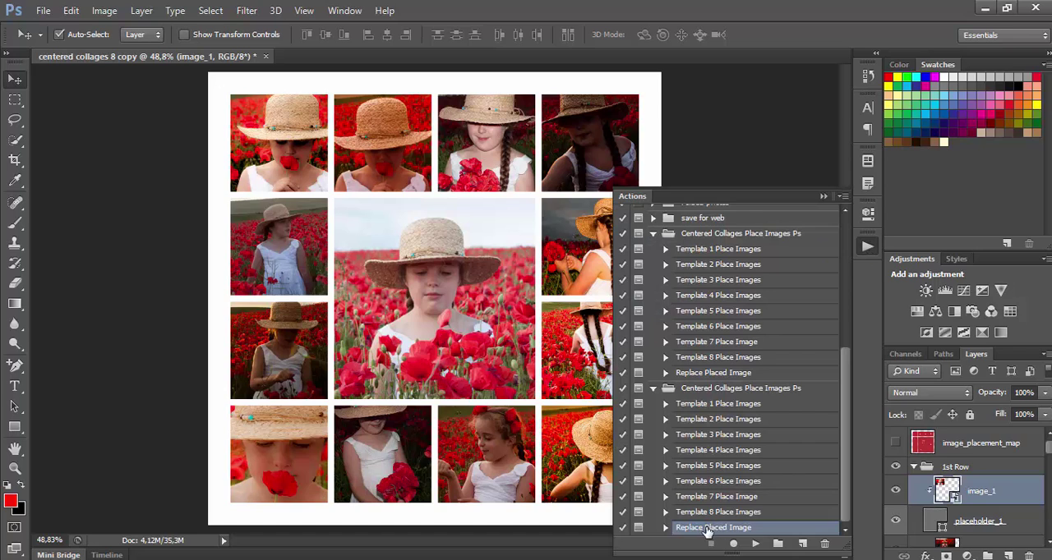
click(755, 544)
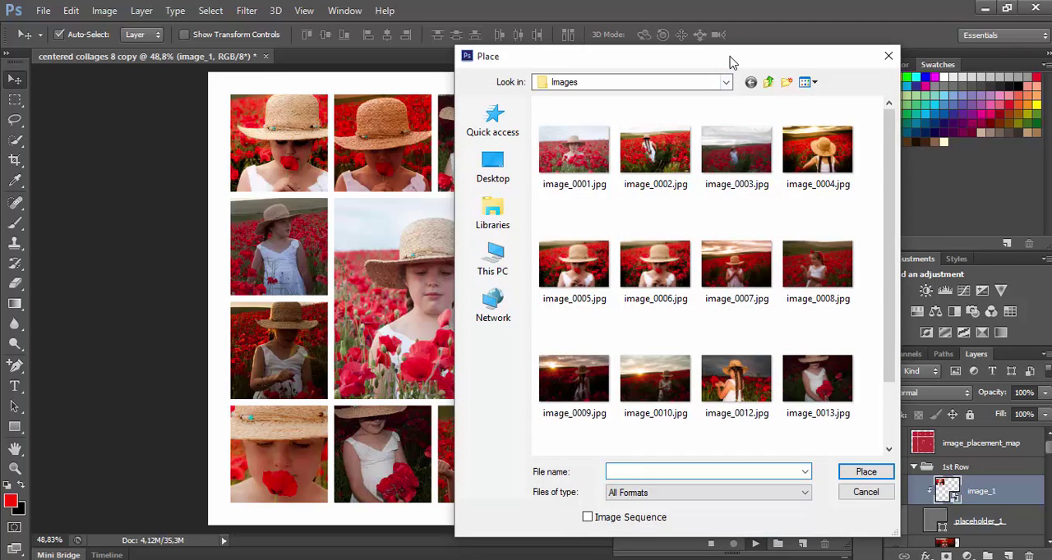
drag(731, 63, 734, 47)
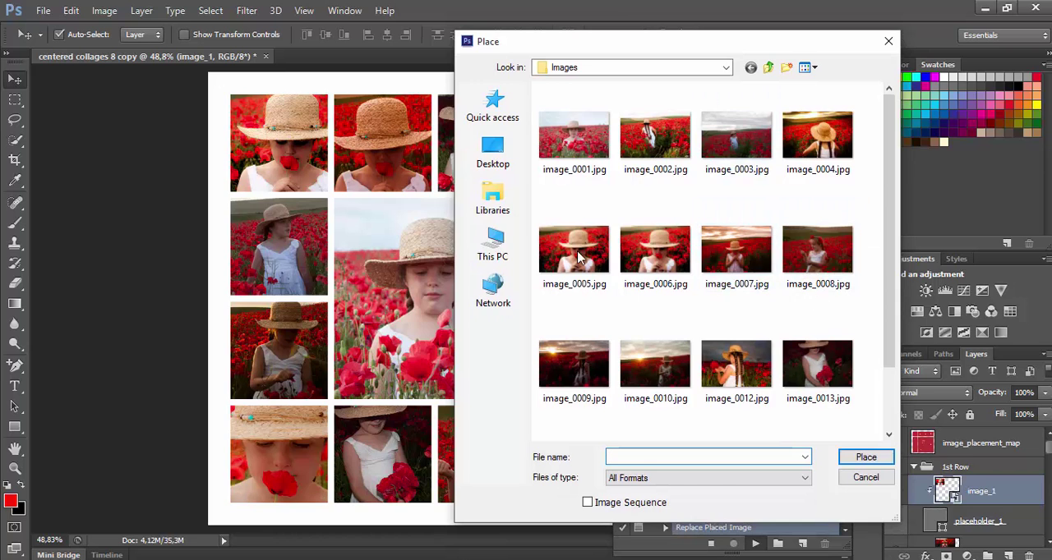
scroll(731, 281, down, 1)
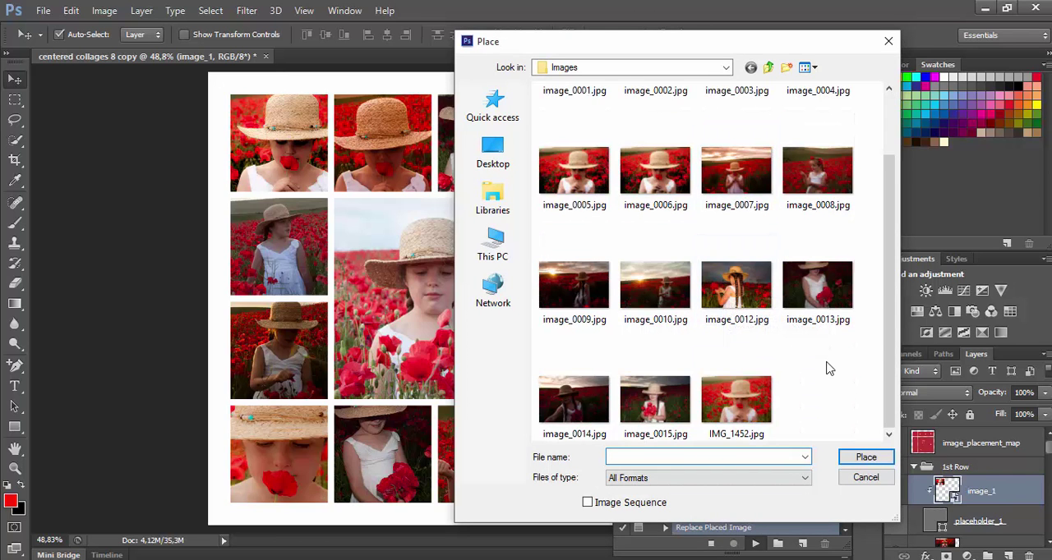
scroll(827, 371, up, 1)
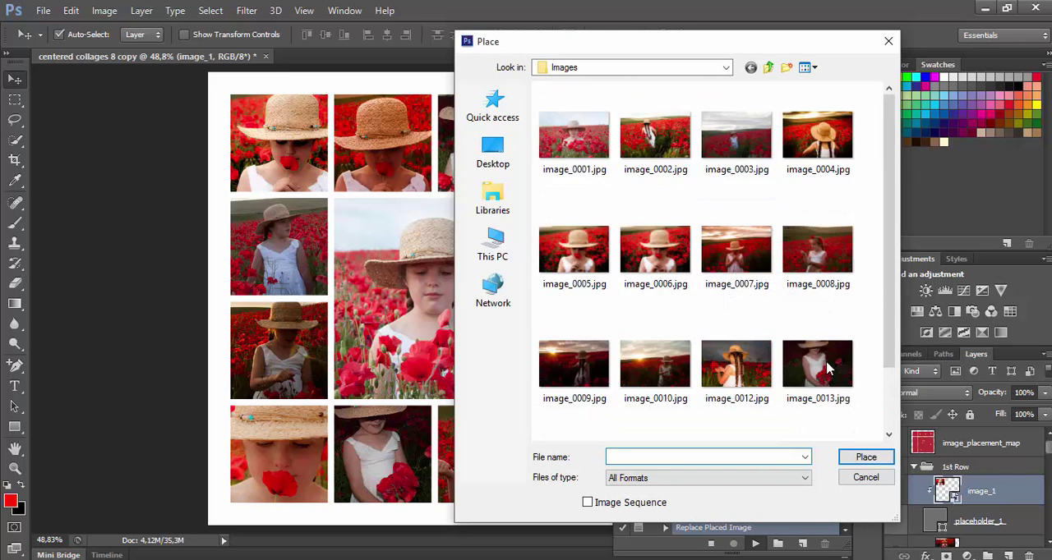
double_click(582, 257)
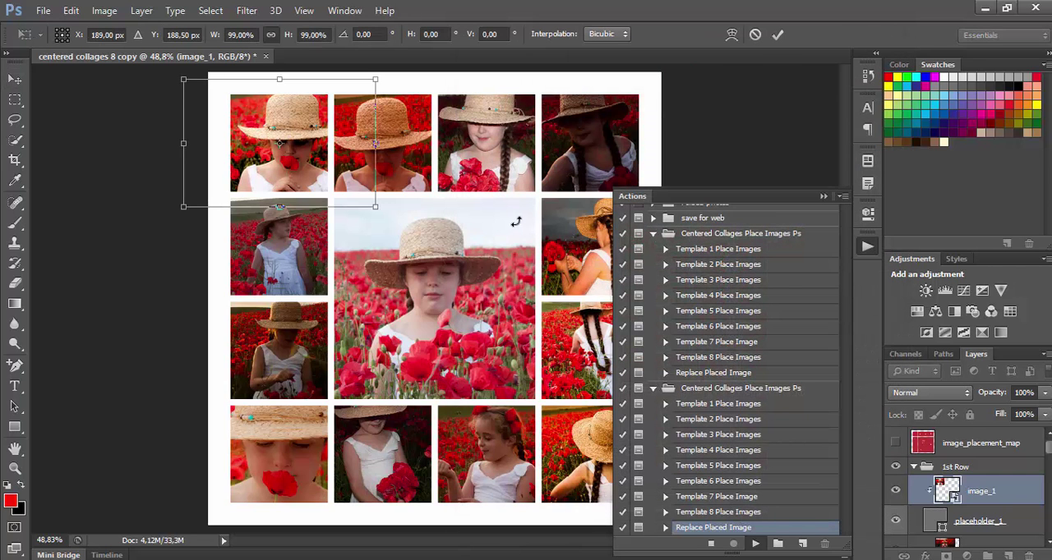
click(777, 34)
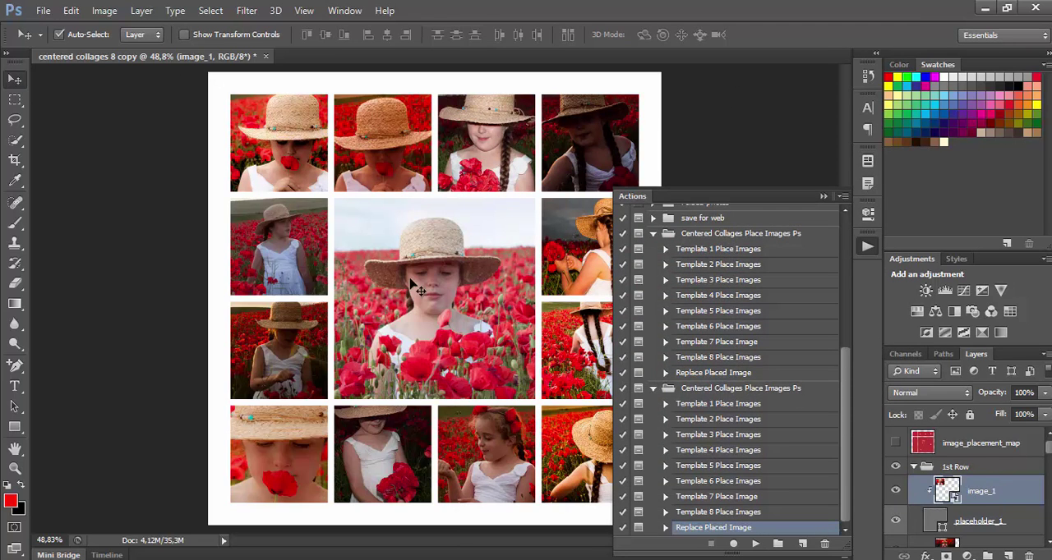
Run the Replace Placed Image action on image_1 again, place image_0001.jpg and commit the transformation.
click(755, 545)
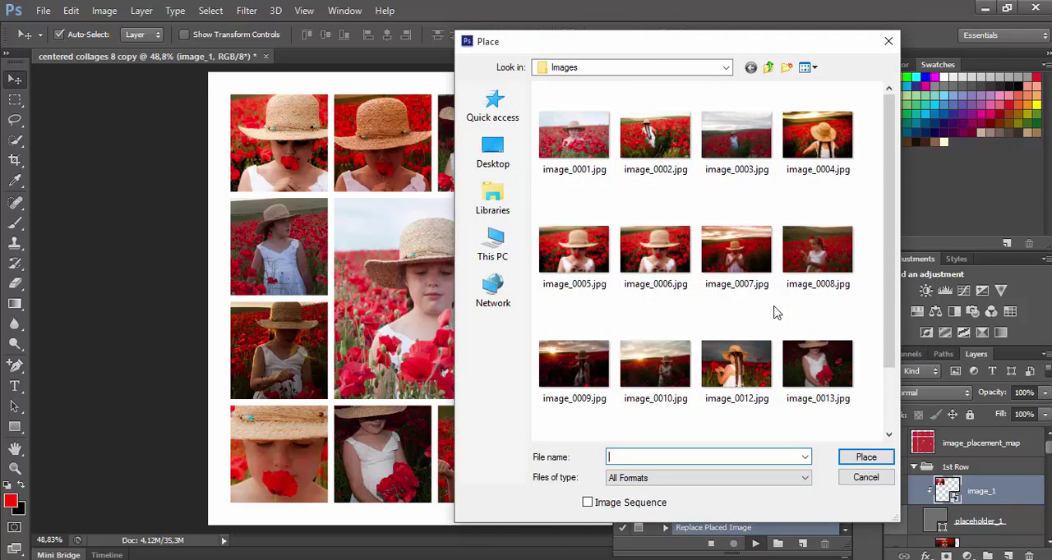
scroll(777, 312, down, 1)
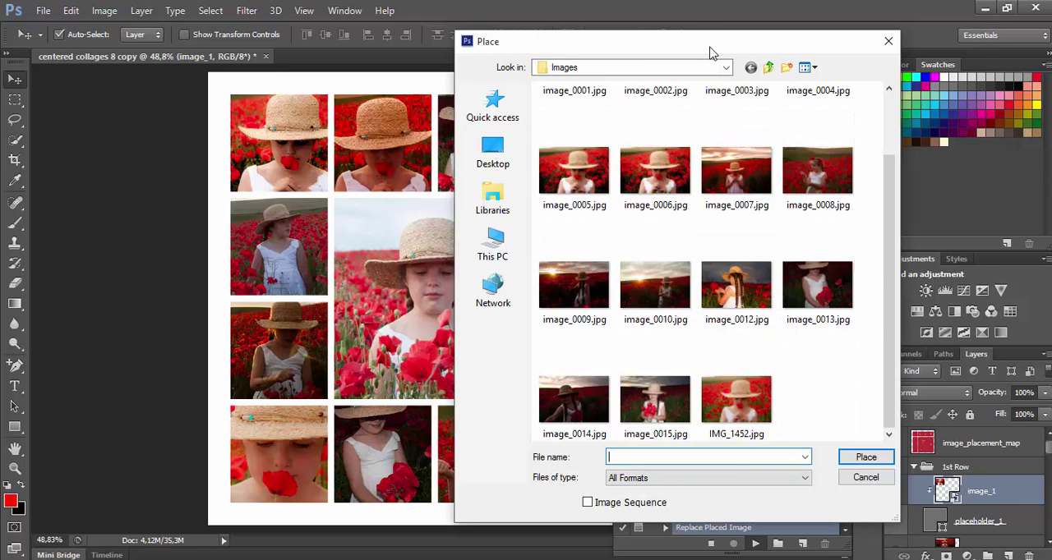
drag(712, 48, 918, 32)
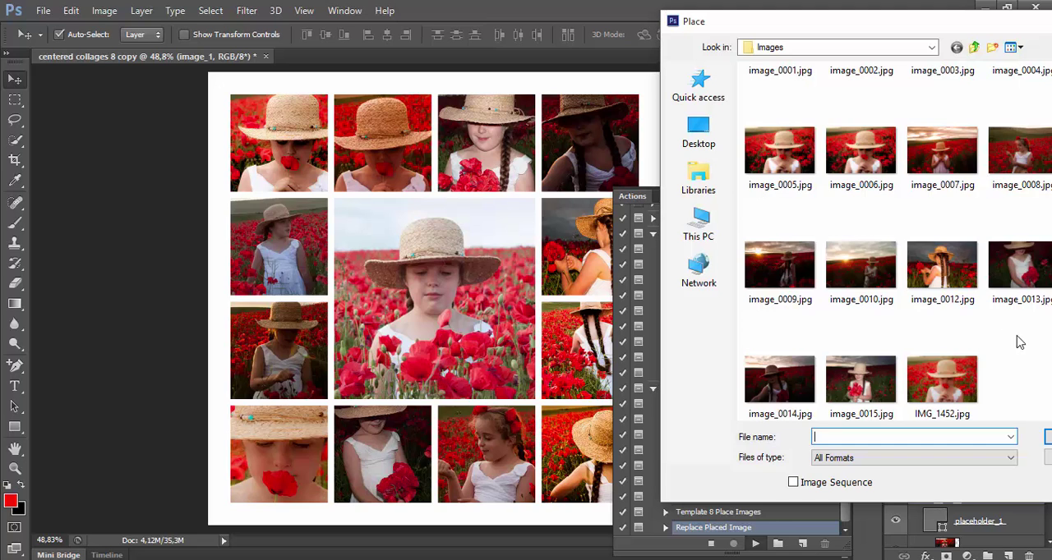
scroll(1019, 346, up, 1)
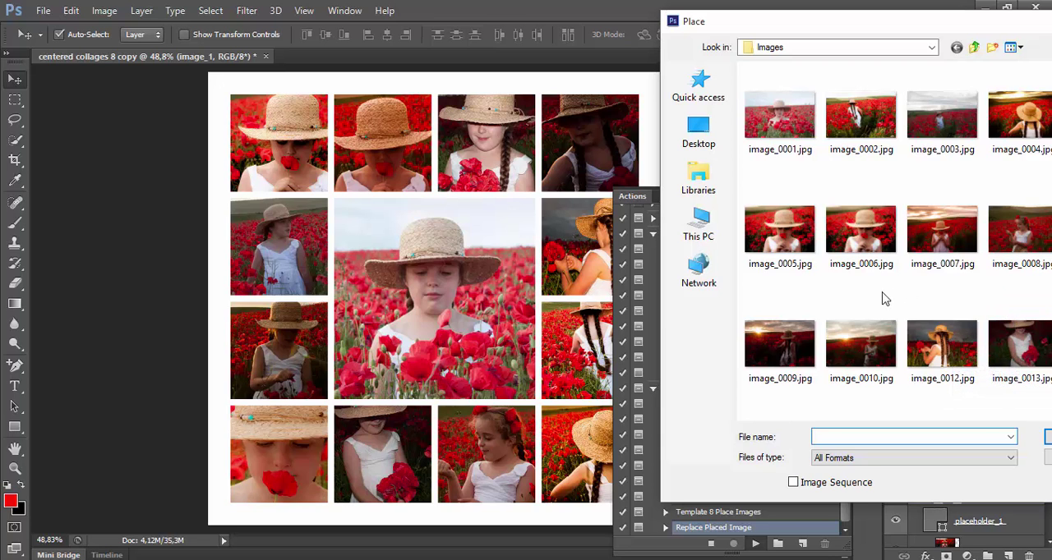
click(801, 123)
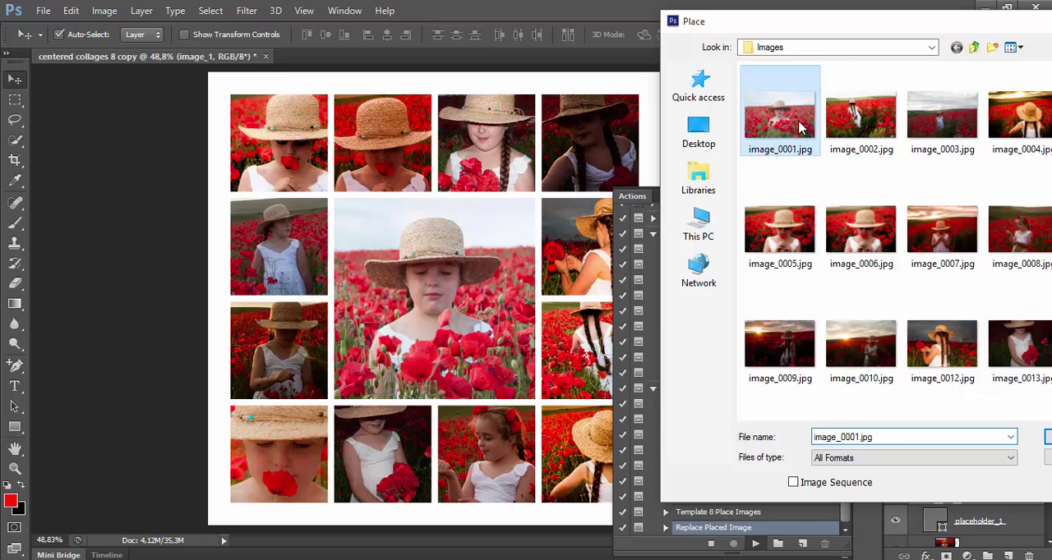
double_click(797, 121)
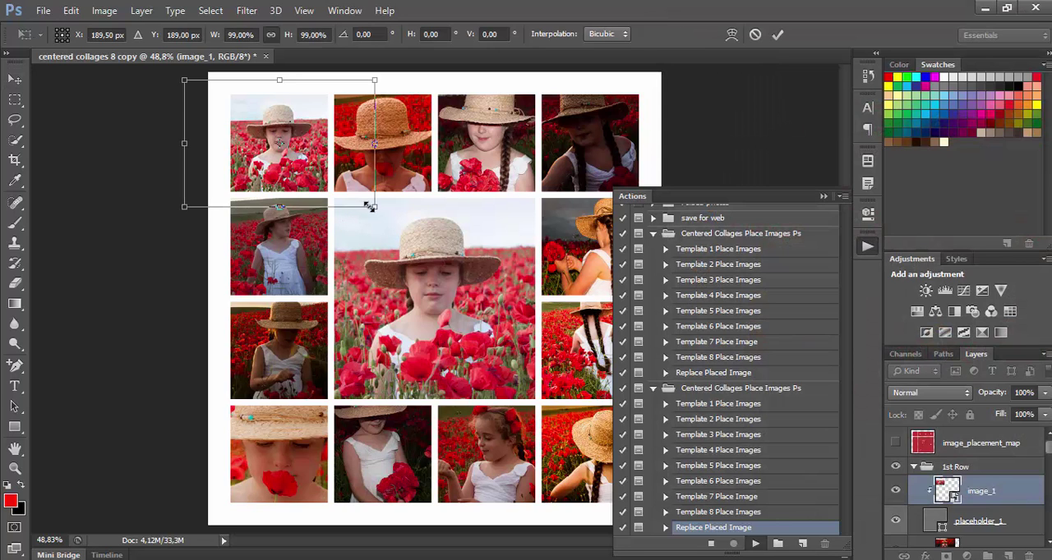
click(777, 34)
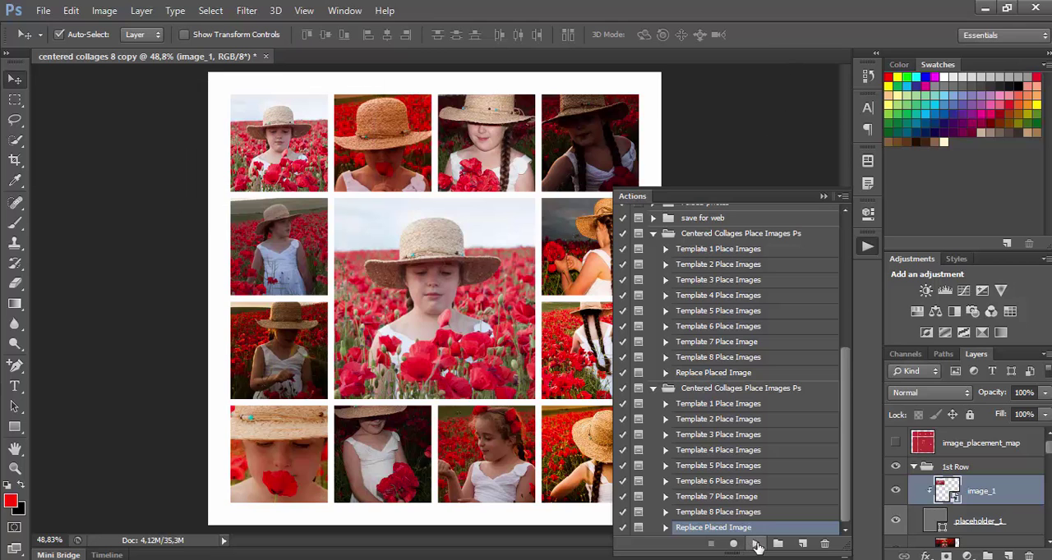
Replace the slot 1 image with image_0003.jpg, enlarge and reposition it so the girl fills the slot, and commit the transformation.
click(754, 545)
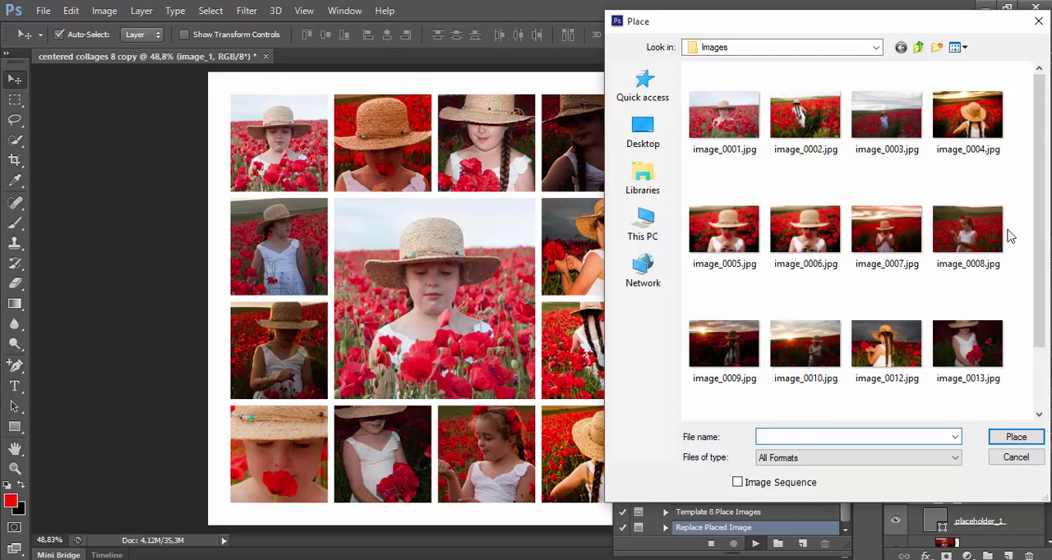
double_click(887, 120)
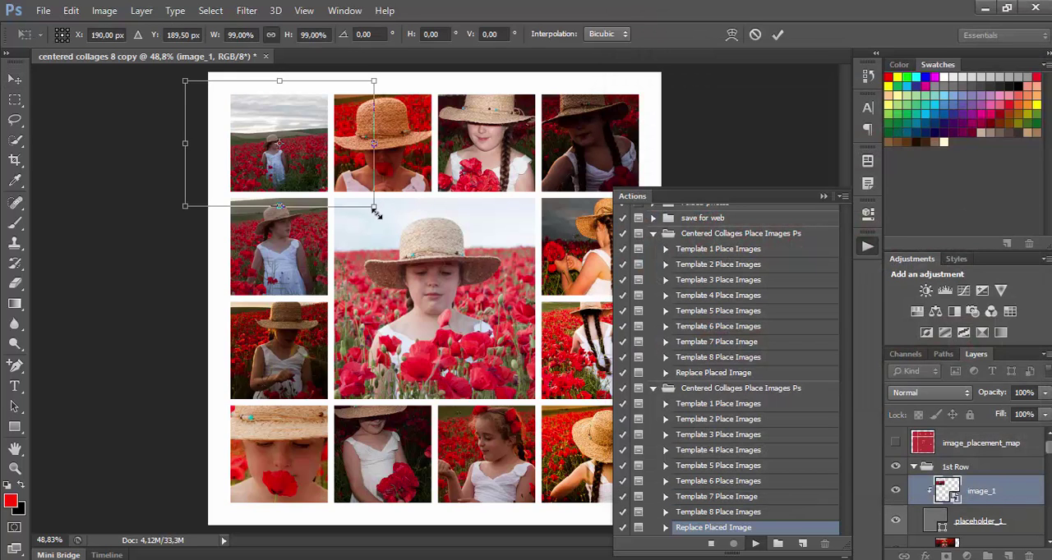
drag(374, 206, 550, 326)
drag(318, 168, 334, 155)
click(777, 34)
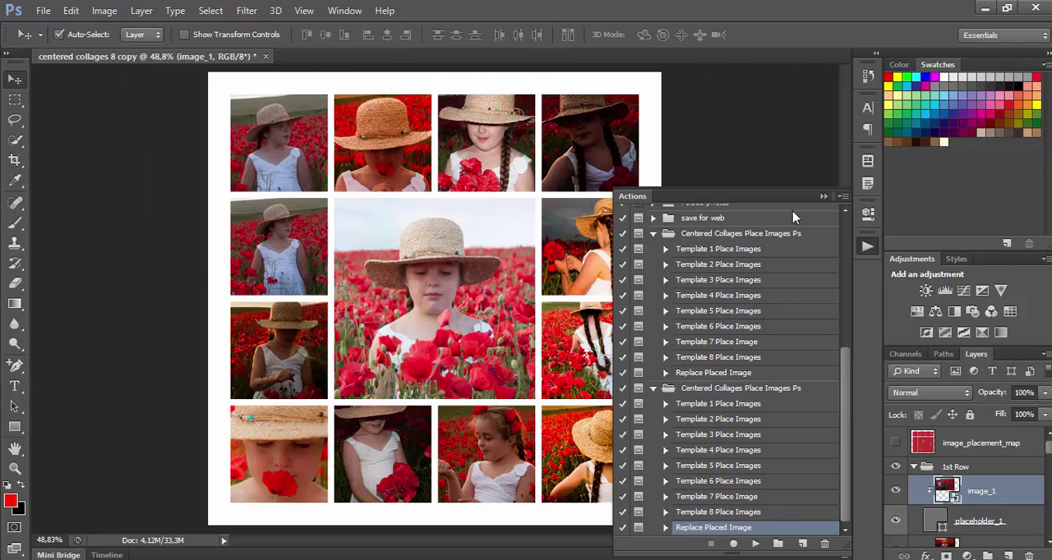
Replace the slot 1 image with image_0015.jpg, scale it to 55%, reposition it so the girl fills the slot, and commit the transformation.
click(755, 544)
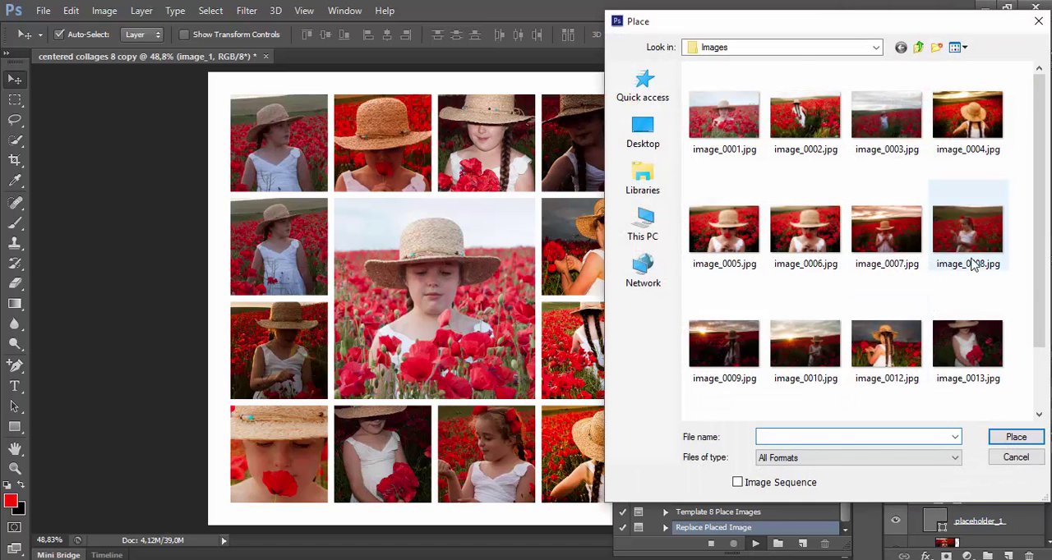
scroll(1009, 273, down, 1)
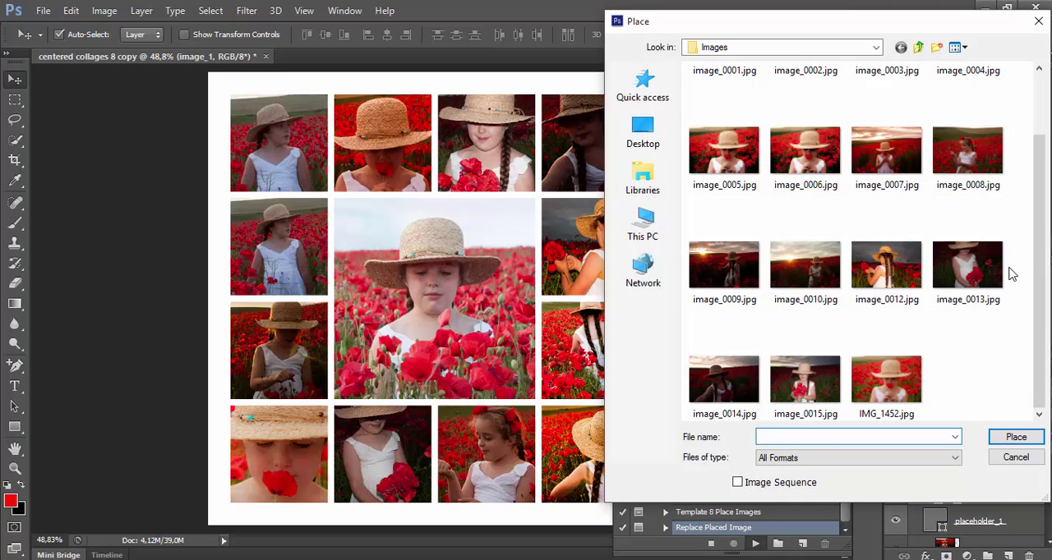
double_click(805, 380)
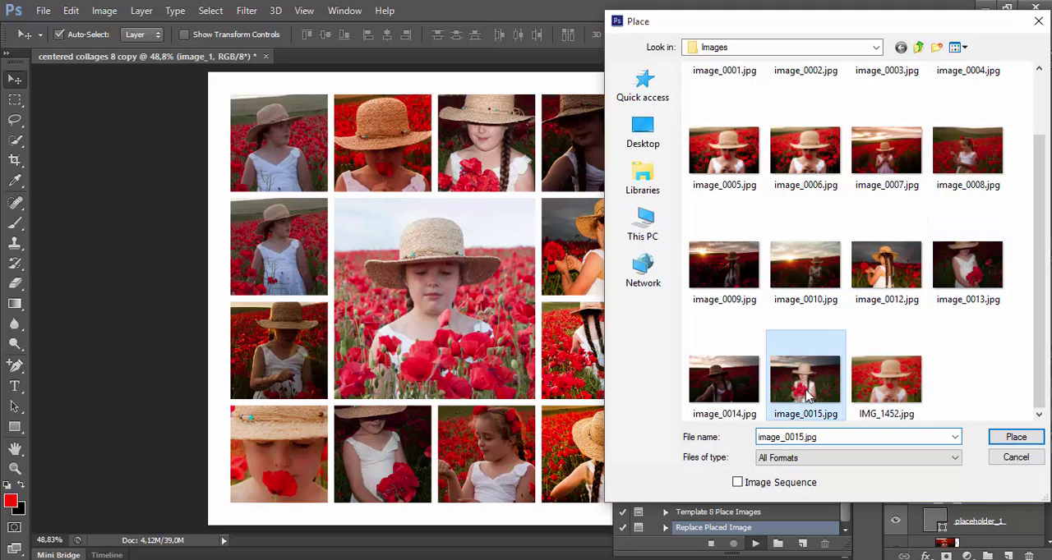
drag(298, 167, 311, 182)
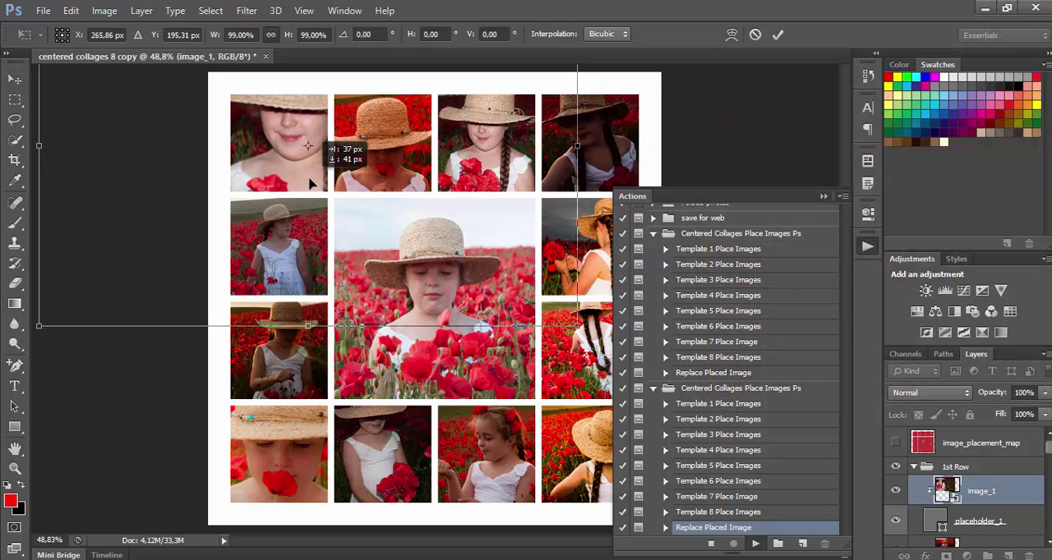
drag(214, 31, 178, 35)
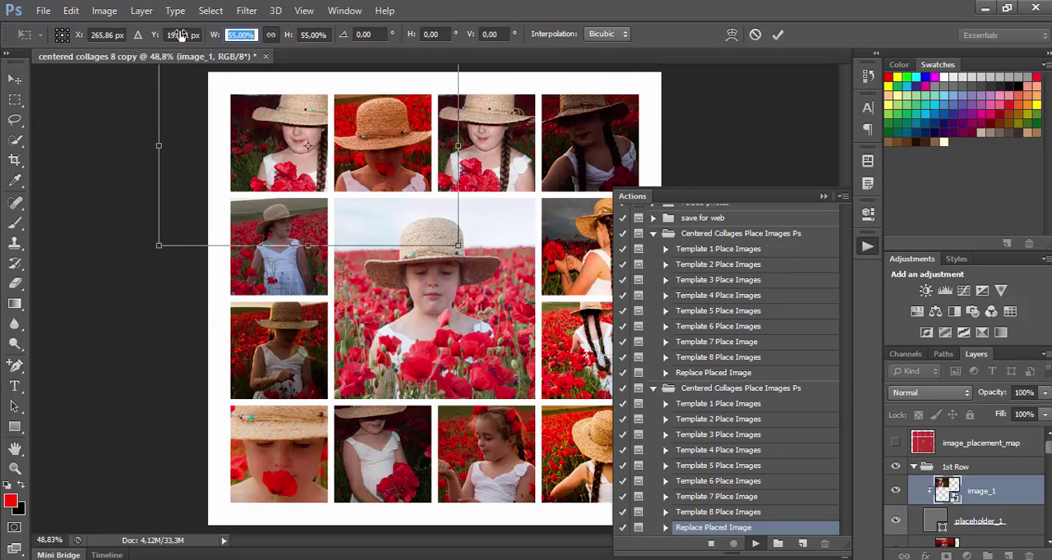
drag(322, 121, 306, 122)
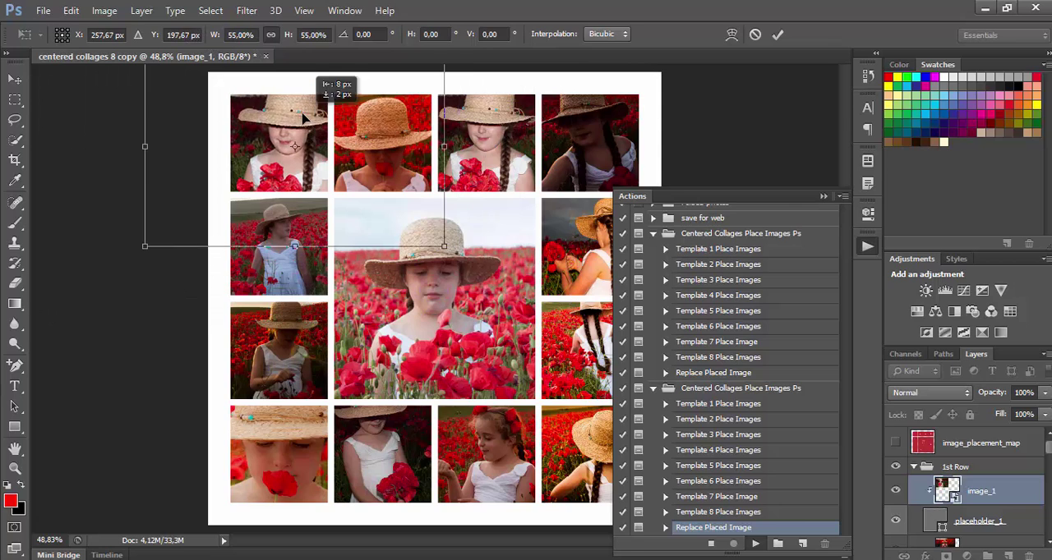
click(777, 33)
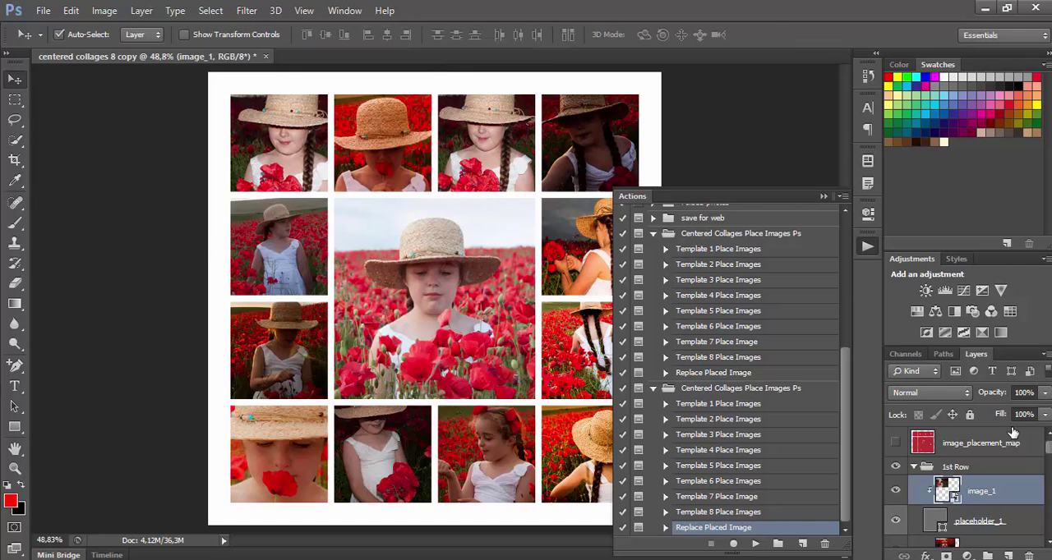
Shift the slot 2 photo upward, enlarge it to about 29.3%, rotate it about -3.64°, reposition it slightly, and commit the transformation.
click(392, 146)
drag(394, 164, 395, 148)
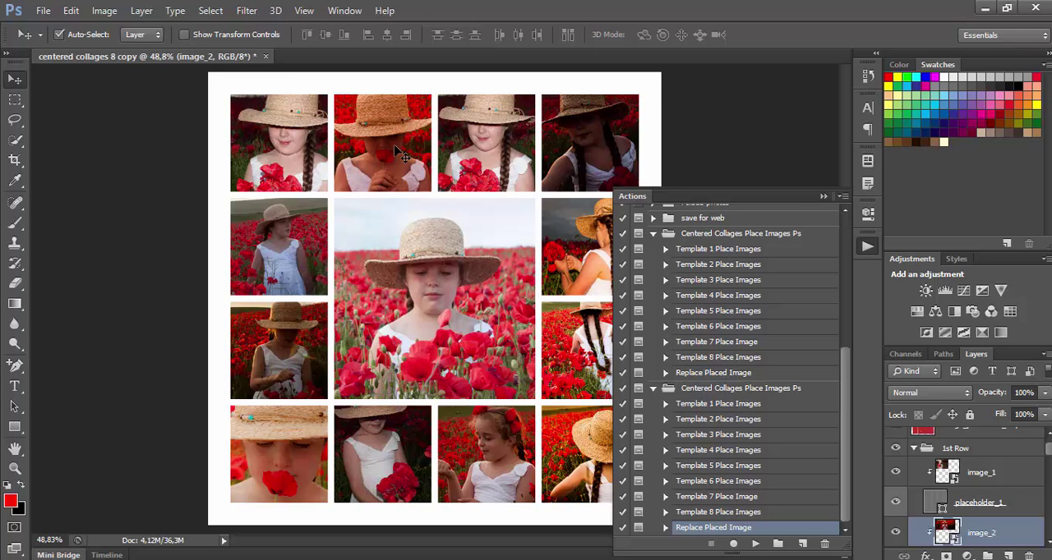
key(ctrl+t)
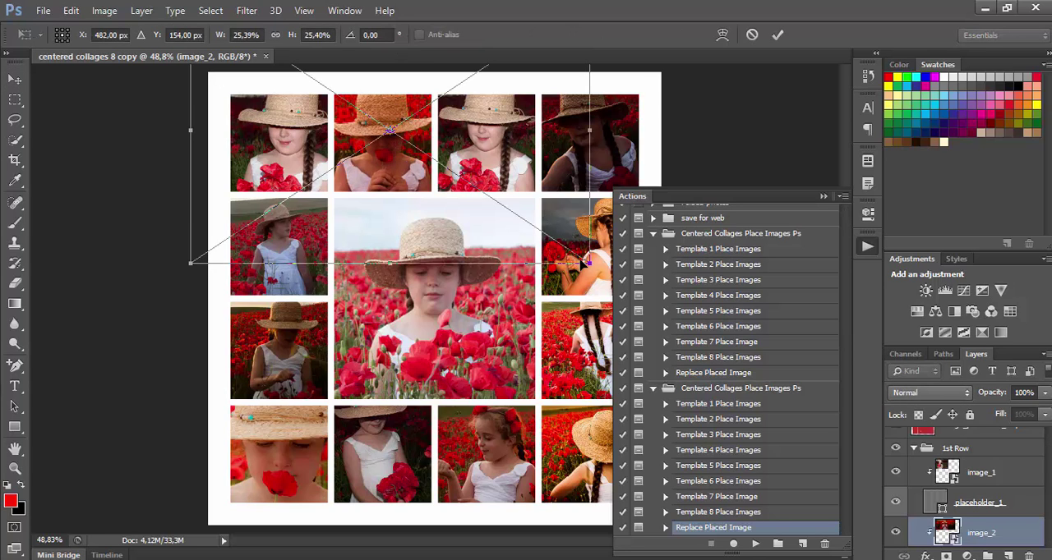
drag(585, 260, 635, 228)
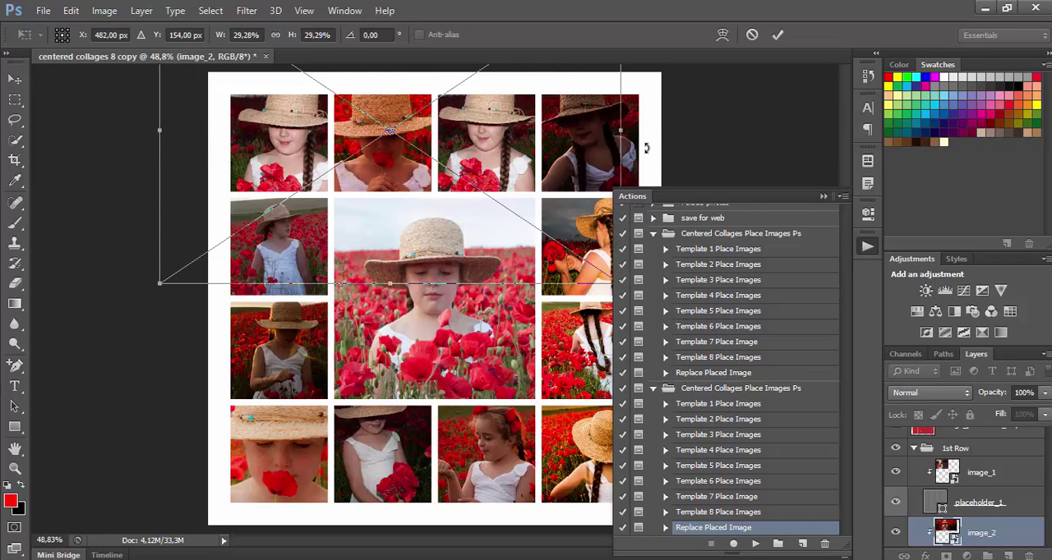
drag(646, 152, 644, 129)
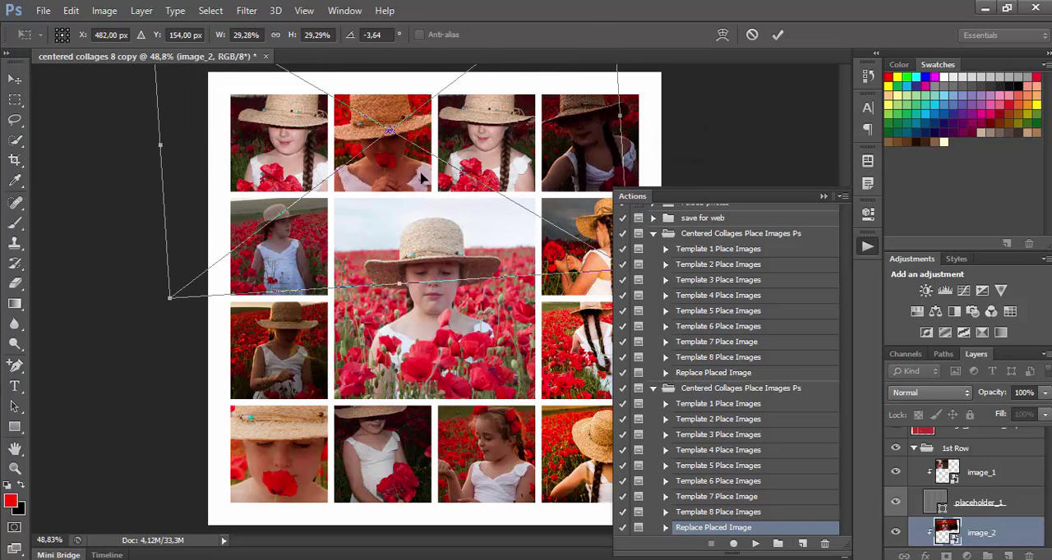
drag(423, 177, 431, 175)
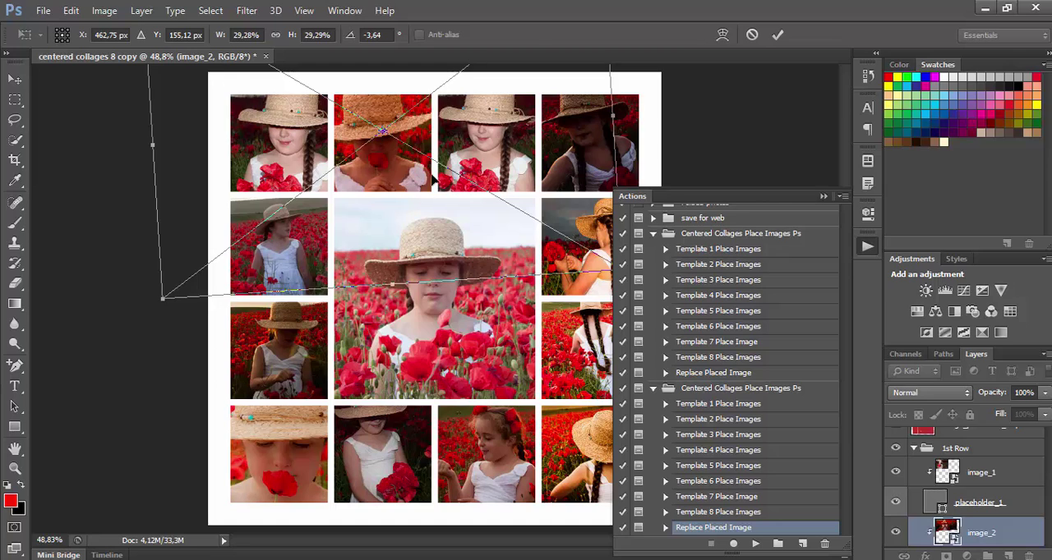
click(777, 35)
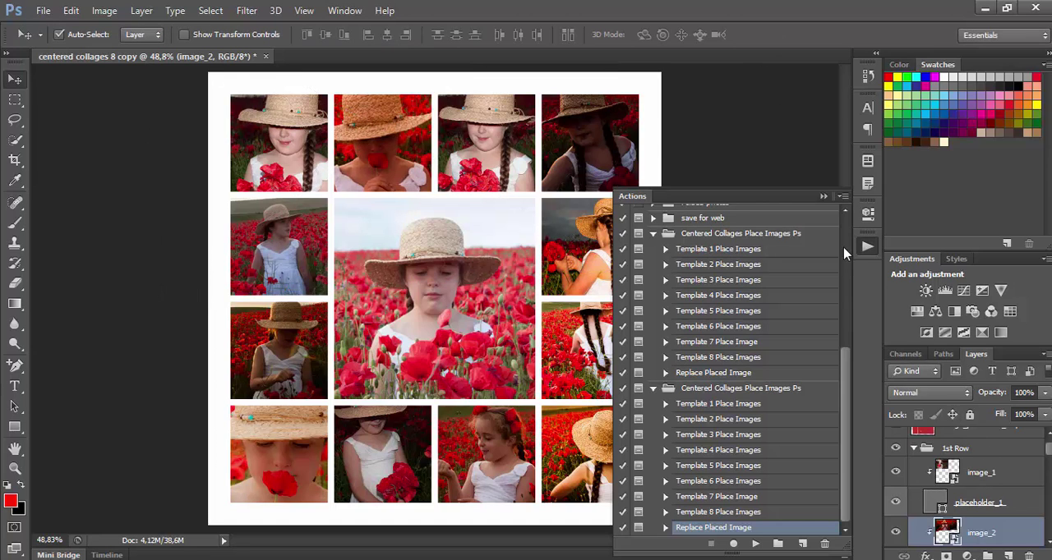
Collapse the Actions panel and undock the Layers panel so it floats beside the collage, showing the 1st Row layers.
click(823, 196)
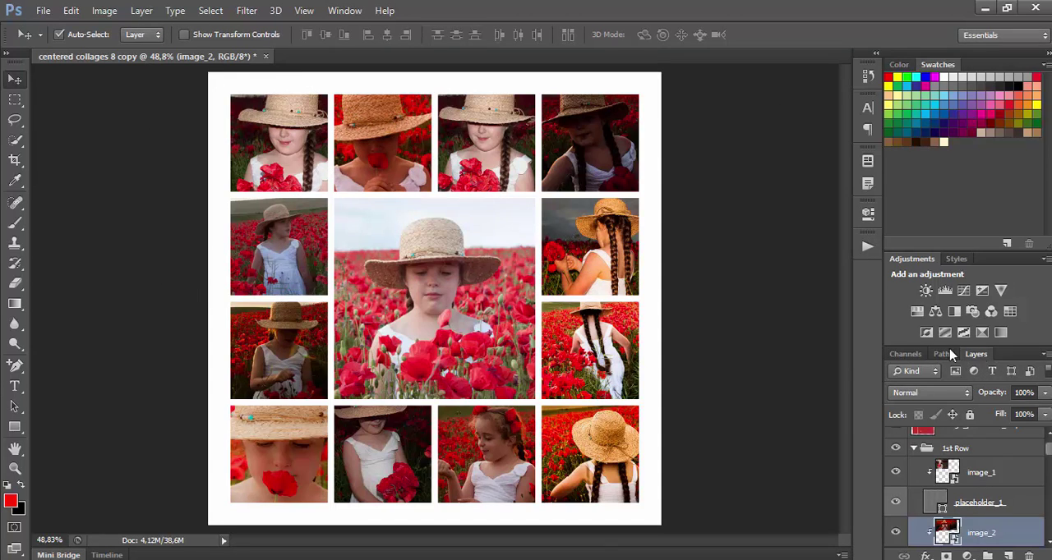
drag(981, 359, 655, 48)
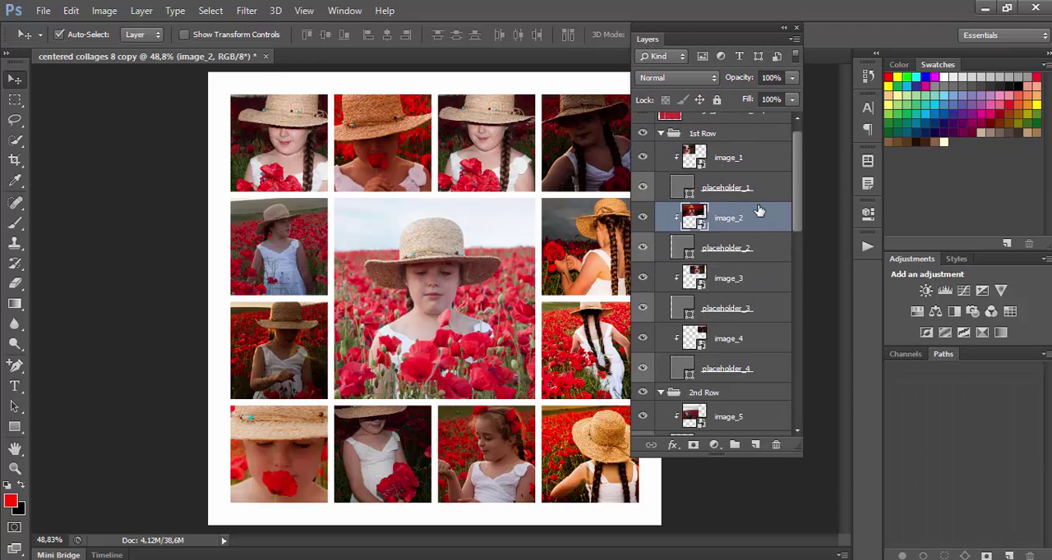
scroll(759, 212, up, 1)
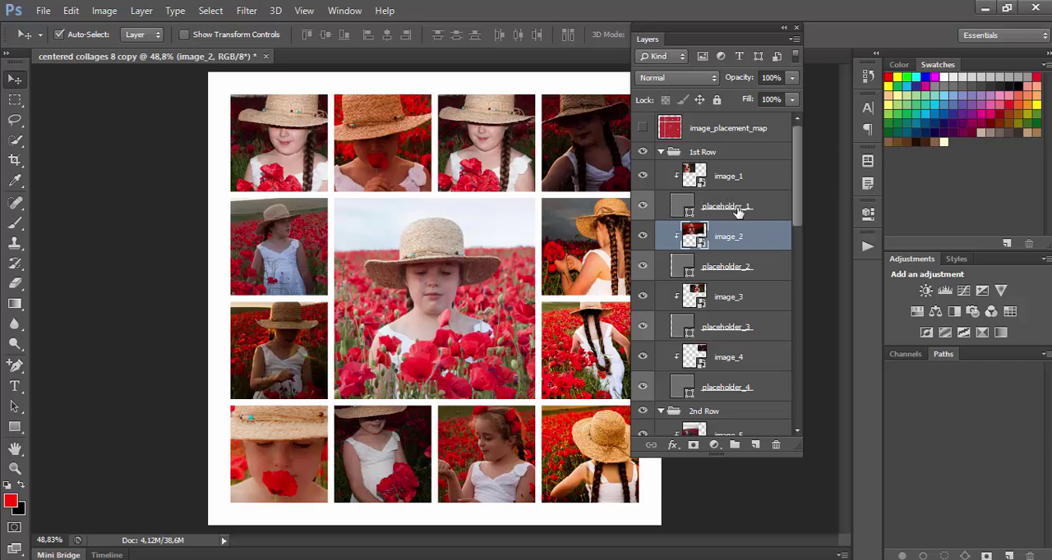
Open the layer style settings of placeholder_1 and enable a 2 px black outside Stroke.
click(779, 207)
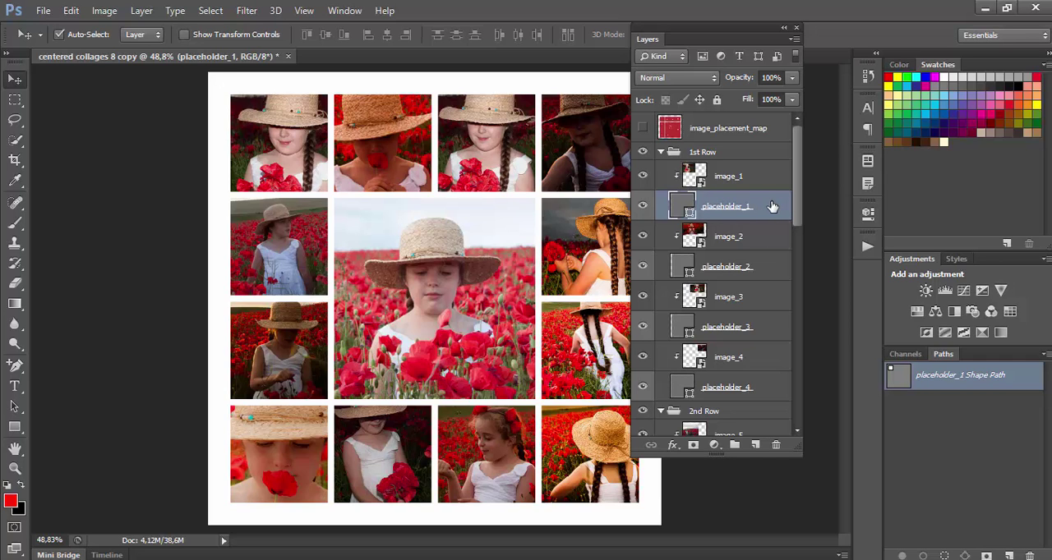
double_click(772, 206)
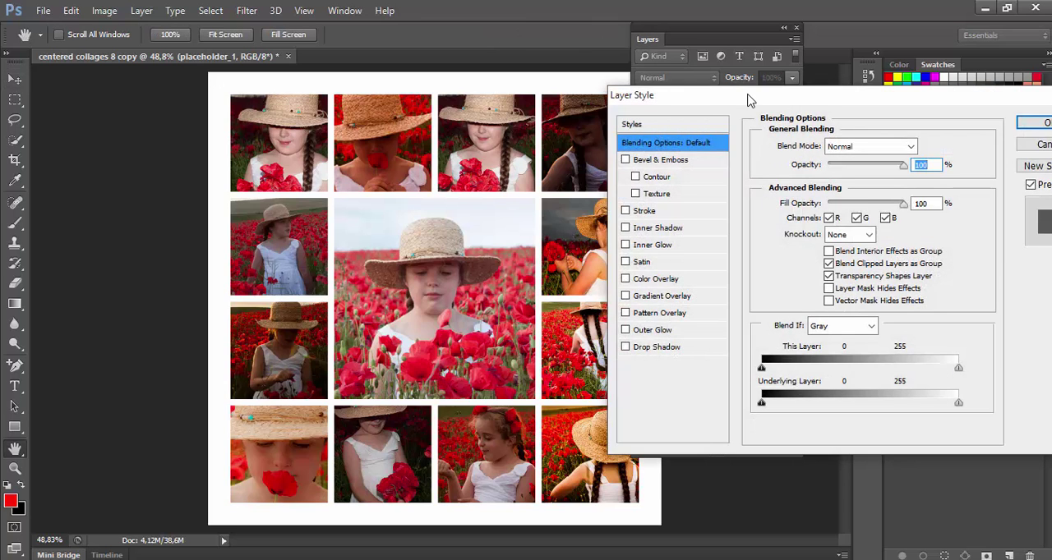
drag(751, 100, 670, 82)
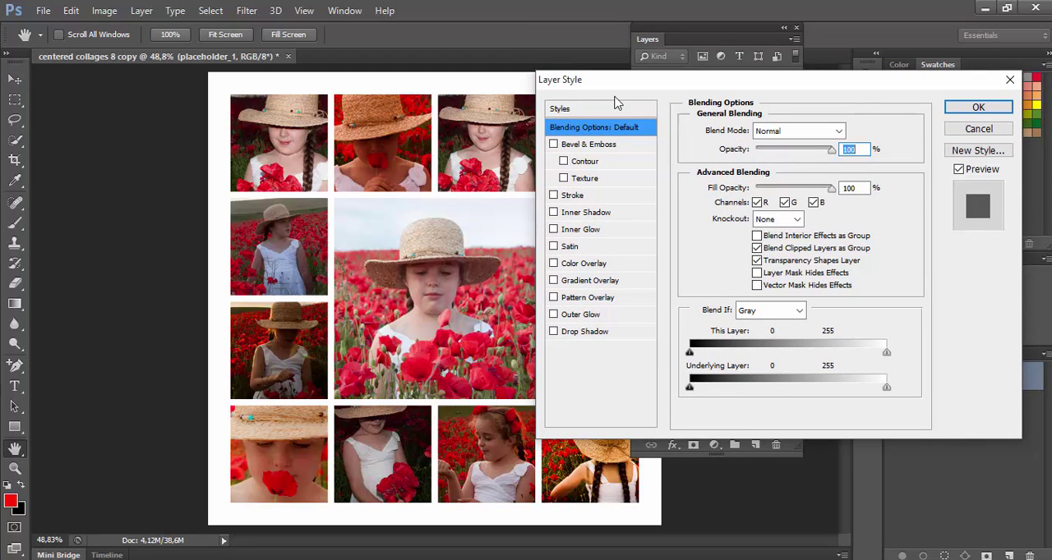
click(595, 196)
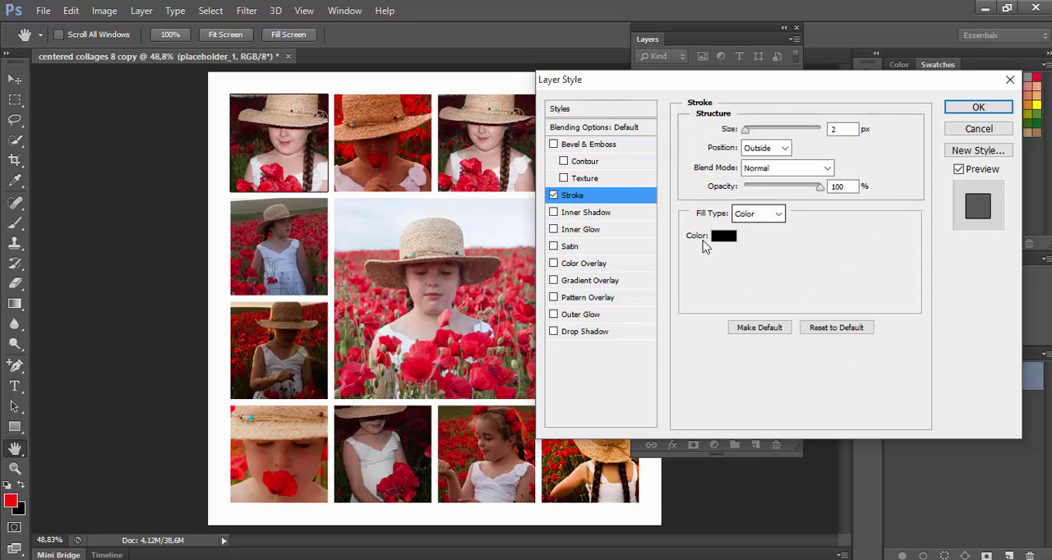
Add a reversed Radial Gradient Overlay to placeholder_1 with Multiply blending and 150% scale, and apply the layer style.
click(604, 286)
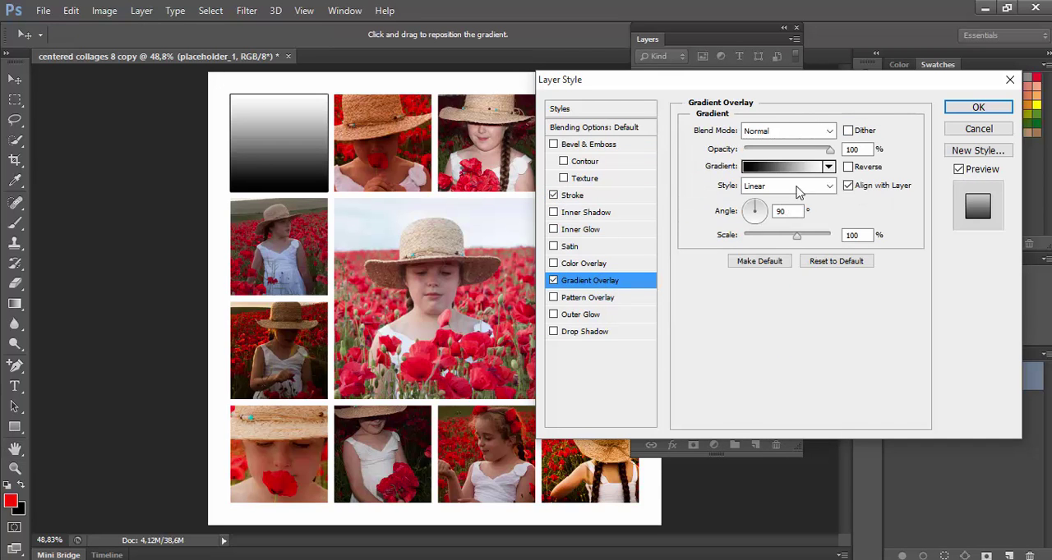
click(787, 131)
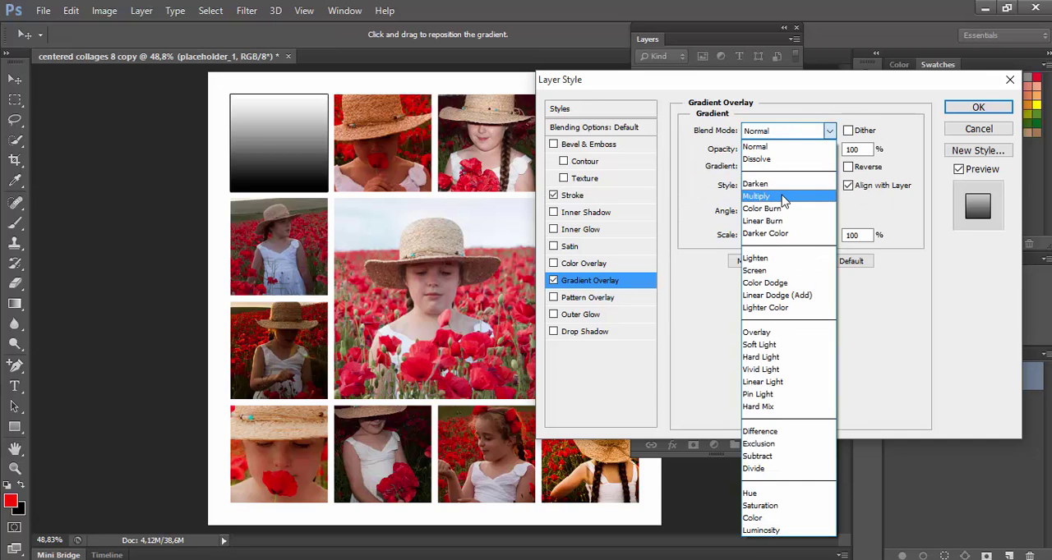
click(783, 197)
click(794, 186)
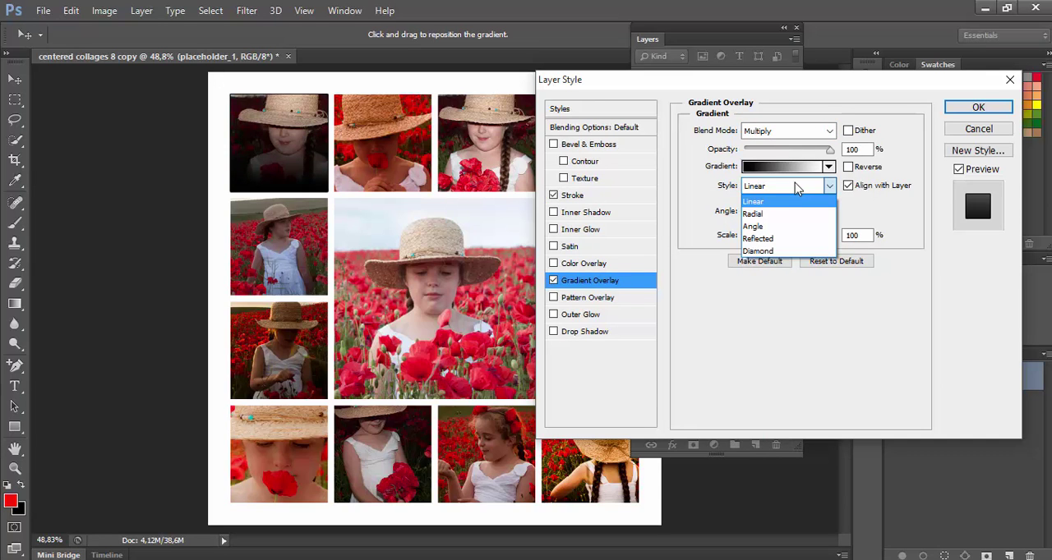
click(794, 214)
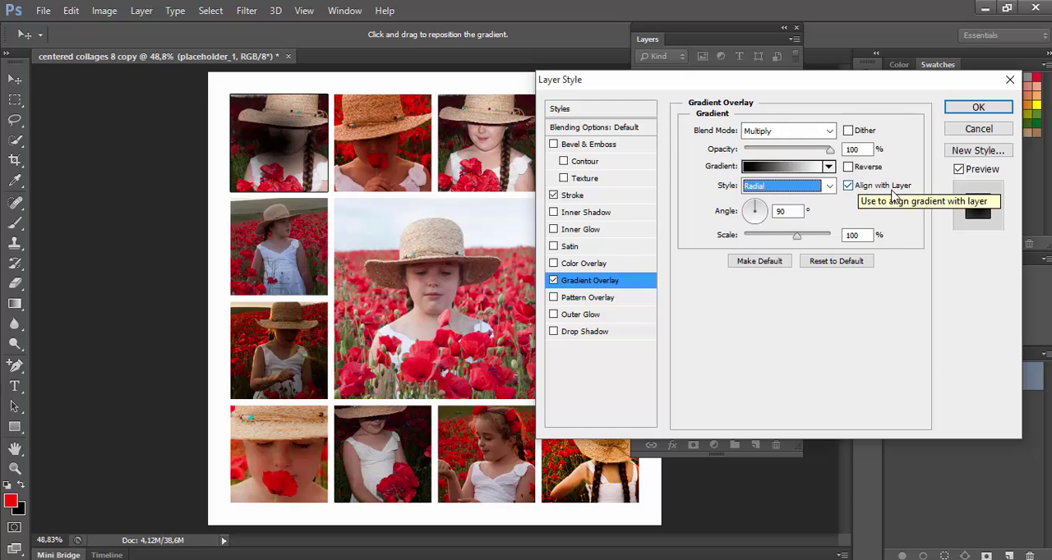
click(847, 168)
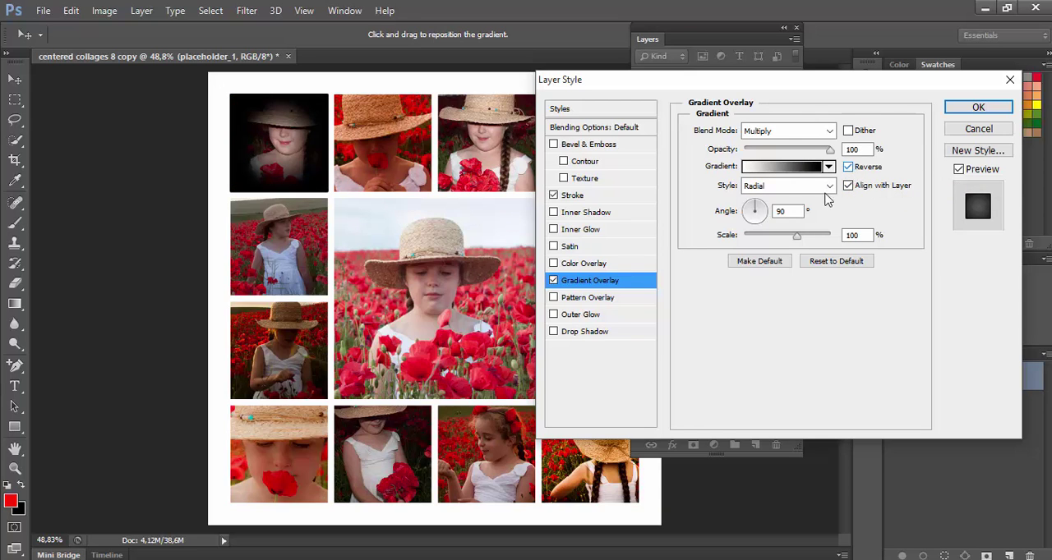
drag(798, 236, 838, 236)
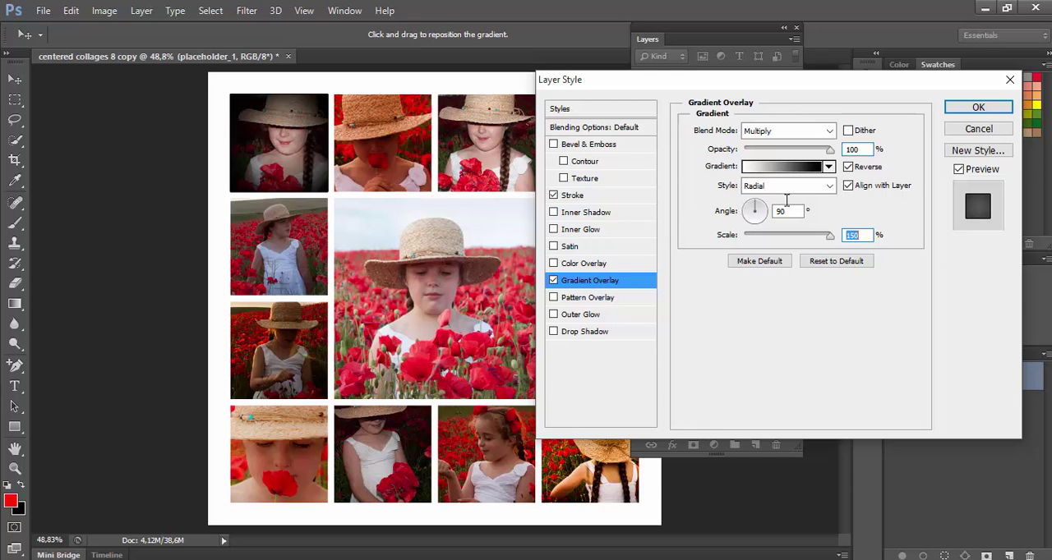
click(977, 111)
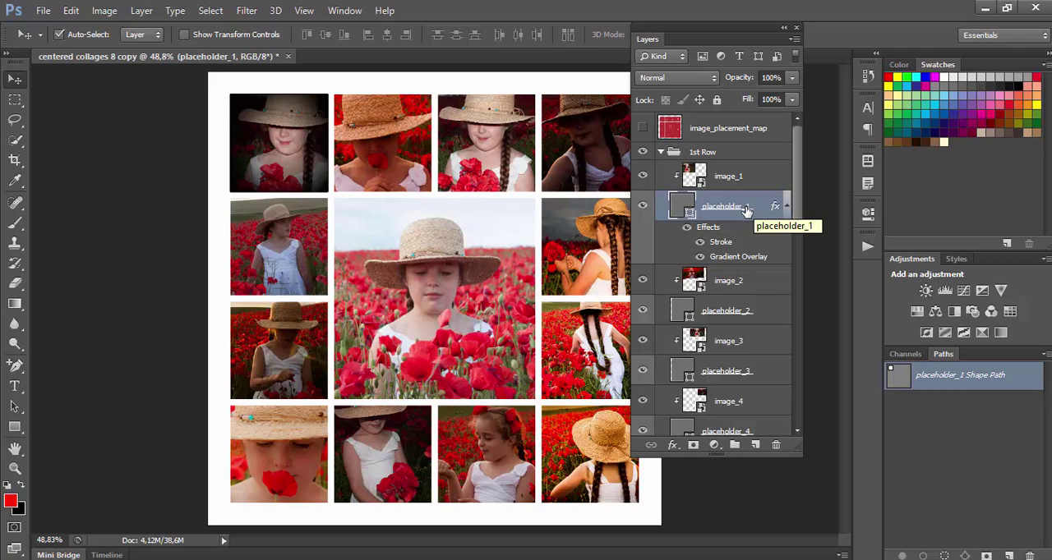
Copy the layer style of placeholder_1 and filter the layer list to show only shape layers.
right_click(739, 220)
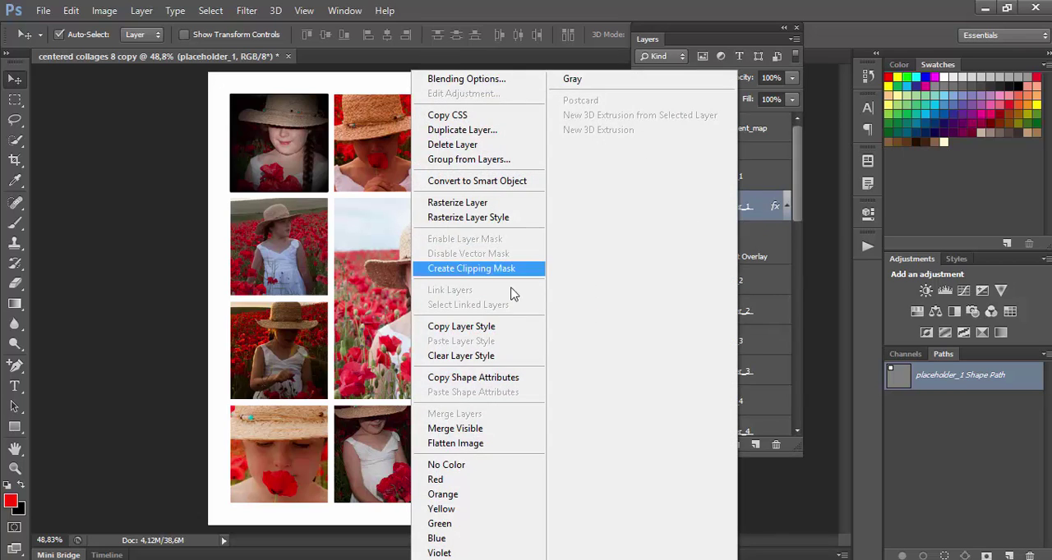
click(461, 327)
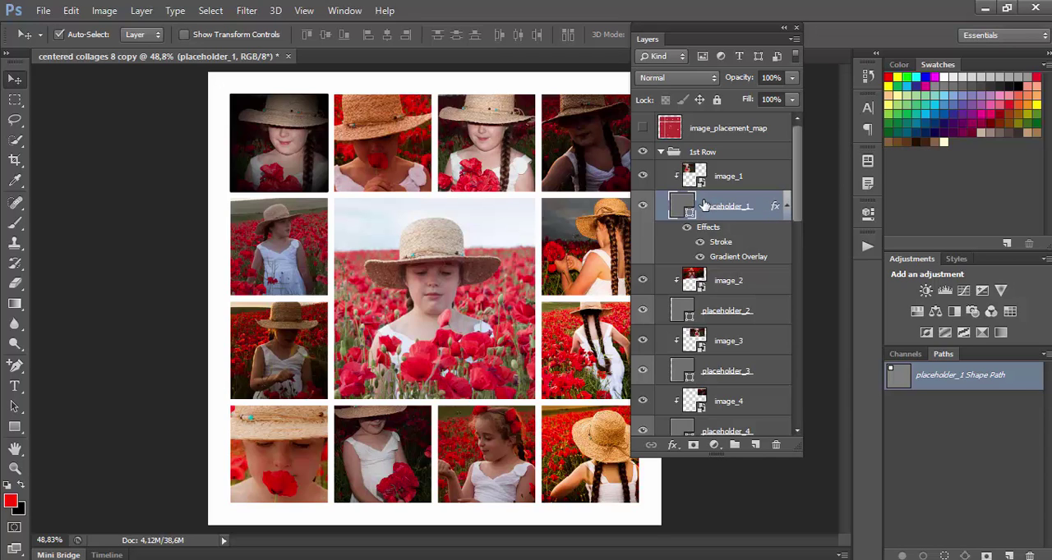
click(758, 58)
Paste the copied layer style onto all shape layers from placeholder_1 through placeholder_12, including placeholder_center, and remove the shape layer filter.
scroll(762, 170, down, 3)
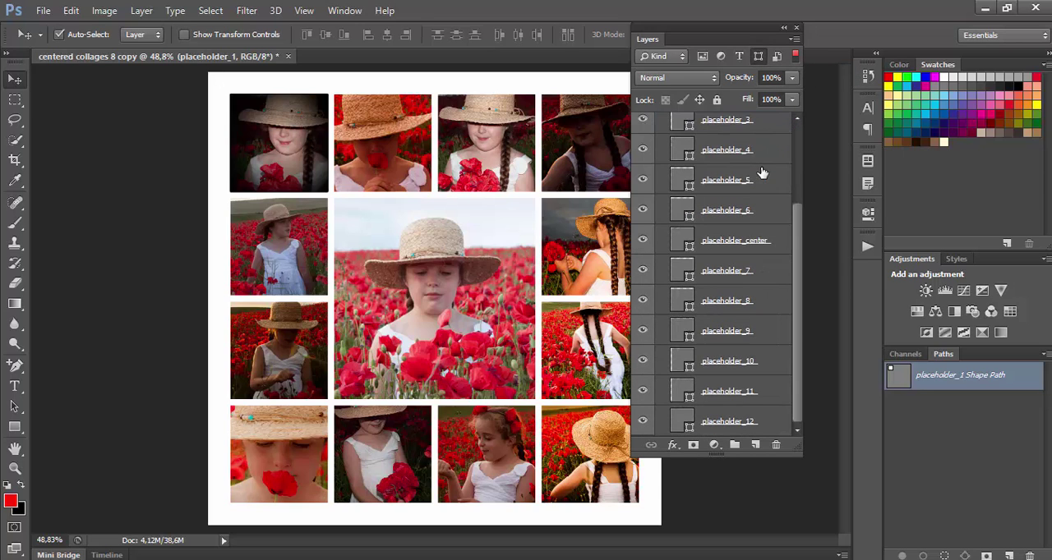
scroll(762, 173, up, 3)
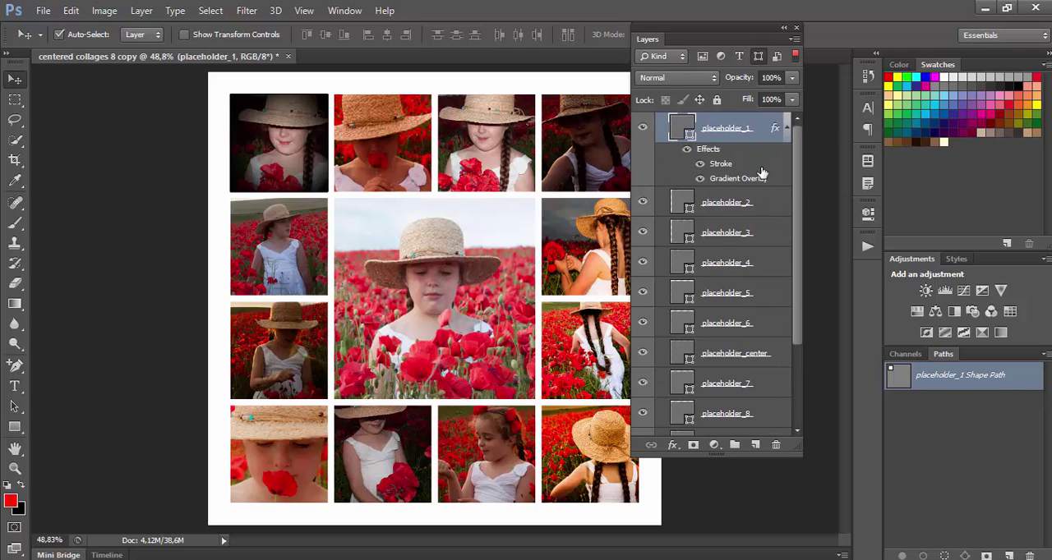
scroll(762, 171, down, 3)
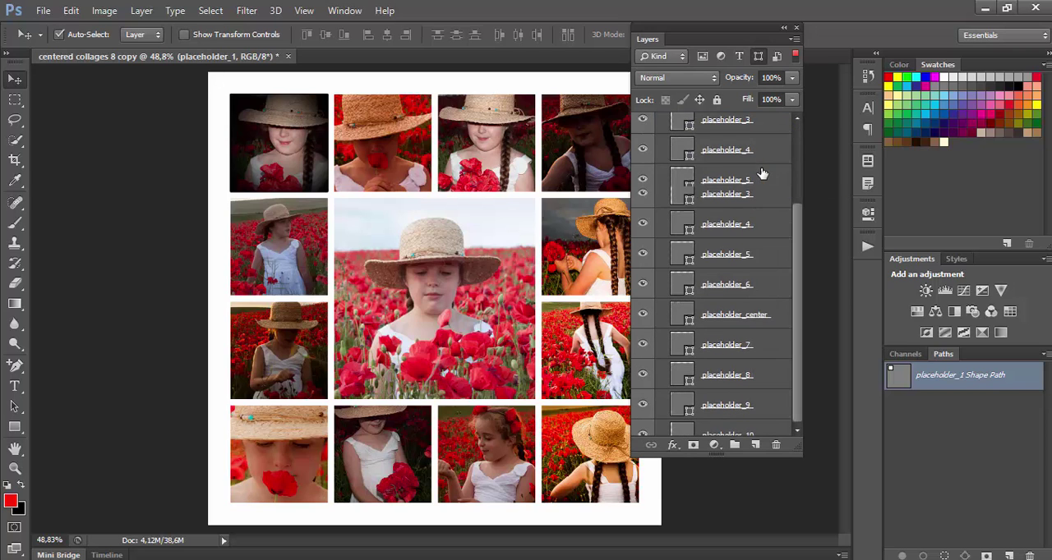
scroll(762, 170, up, 3)
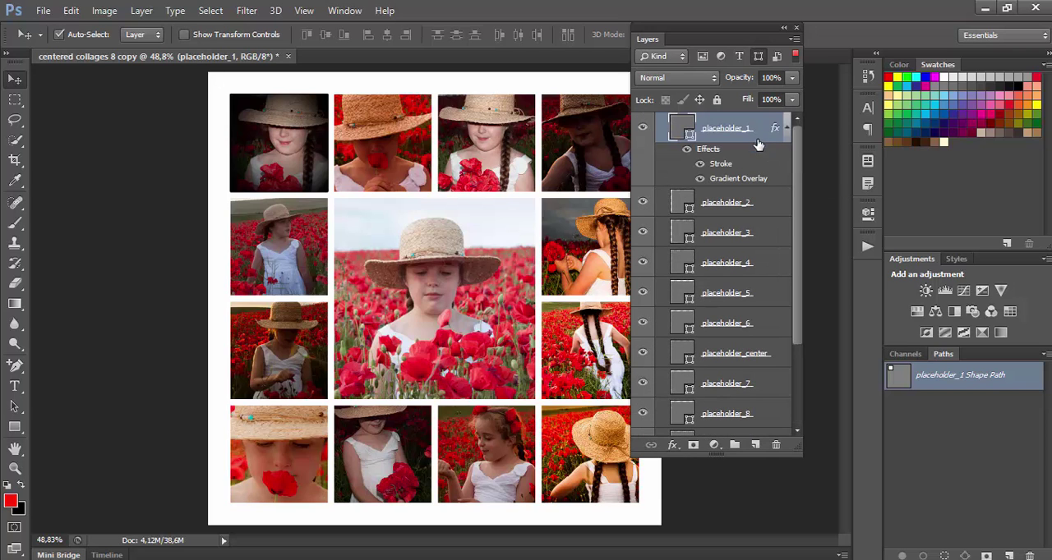
scroll(764, 189, down, 3)
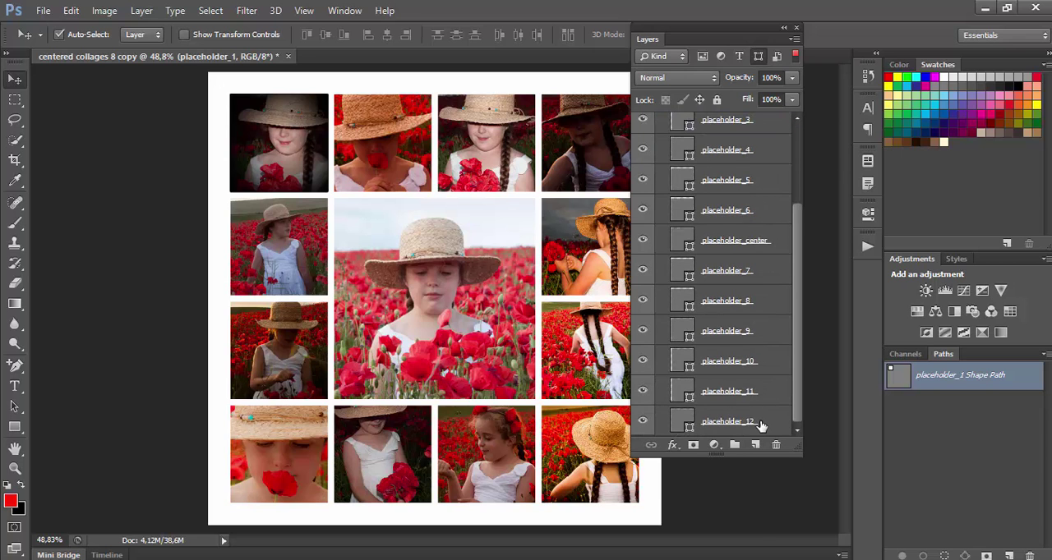
shift+click(761, 424)
right_click(761, 424)
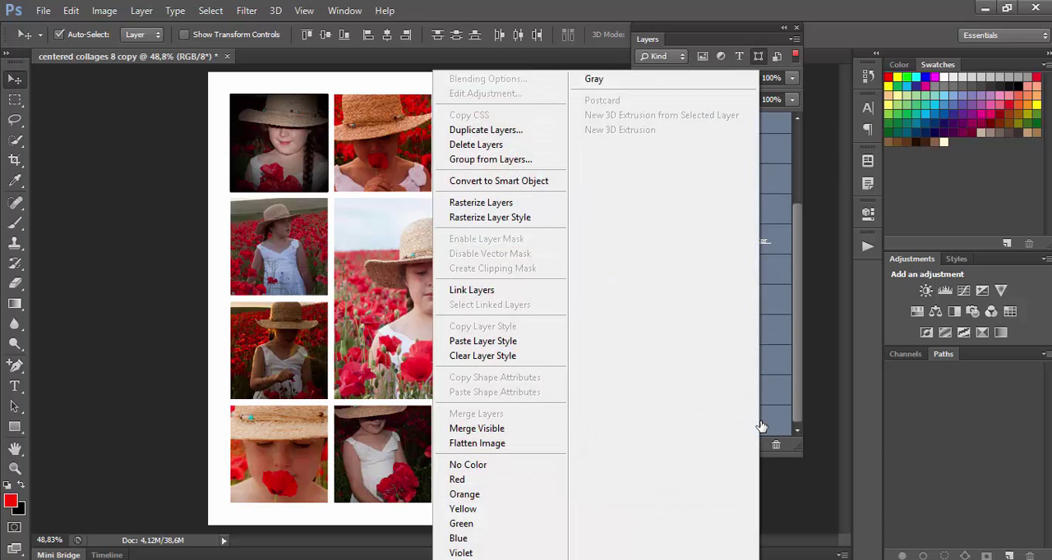
click(542, 341)
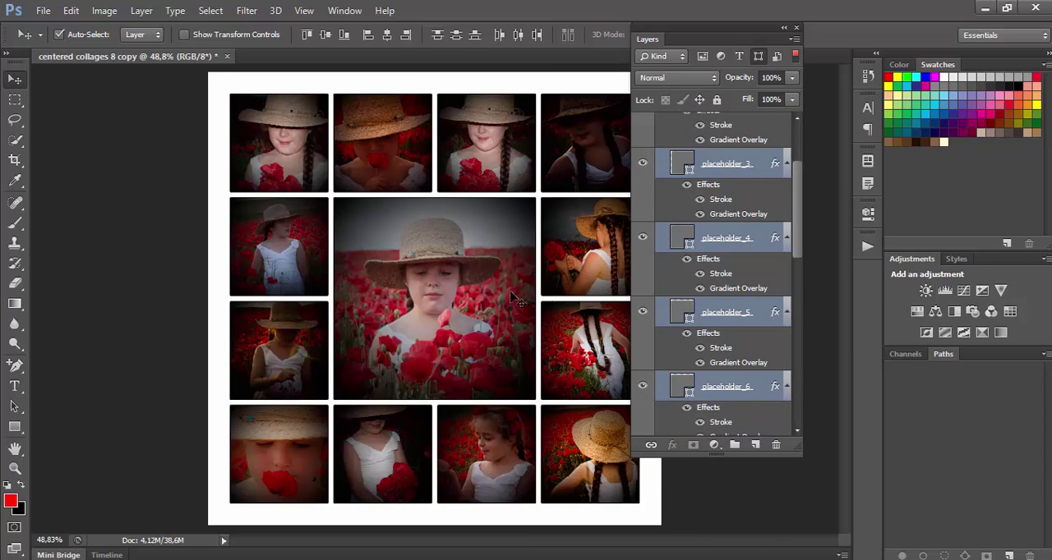
scroll(732, 283, up, 3)
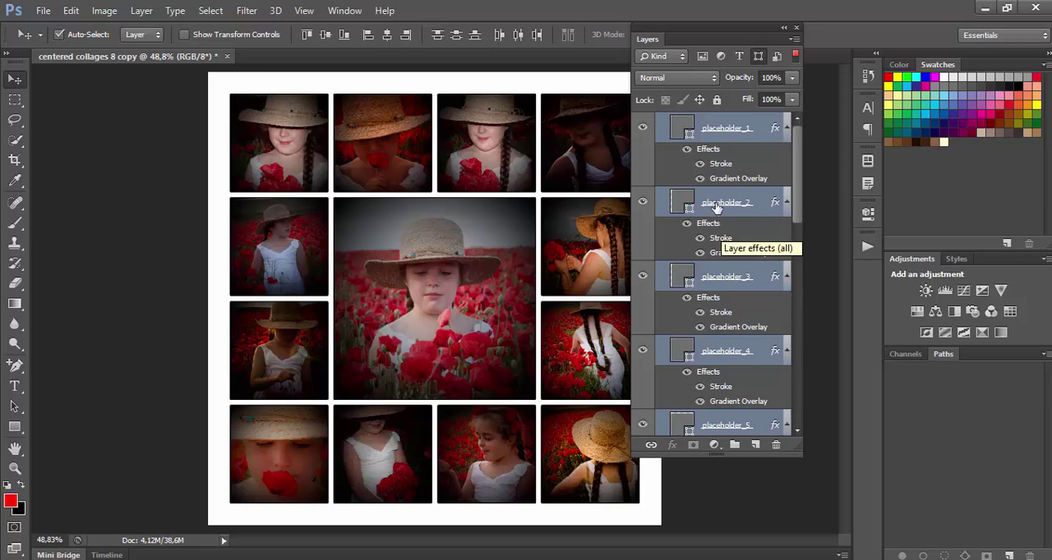
click(757, 57)
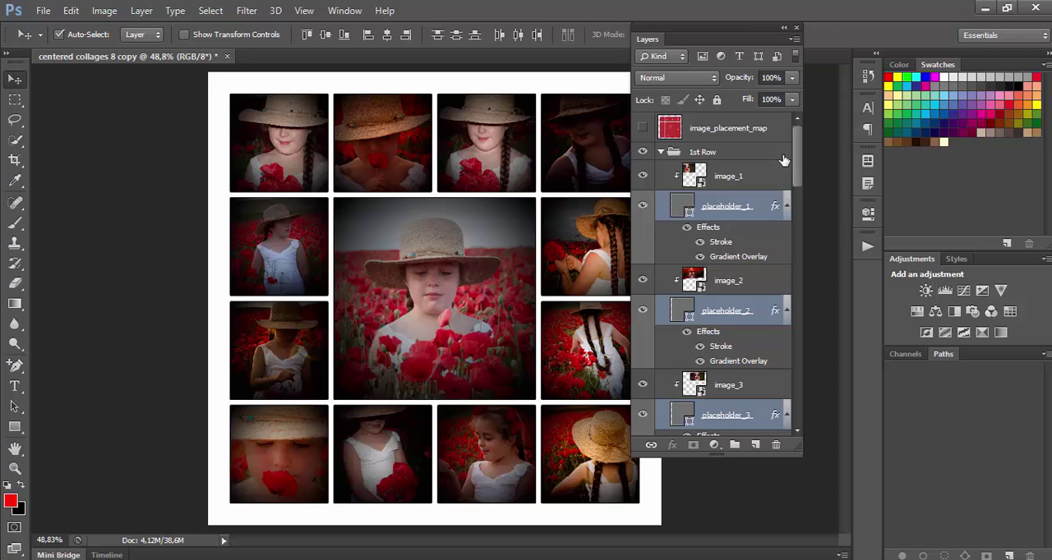
Select the Background layer at the end of the layer stack and hide it.
drag(798, 153, 808, 425)
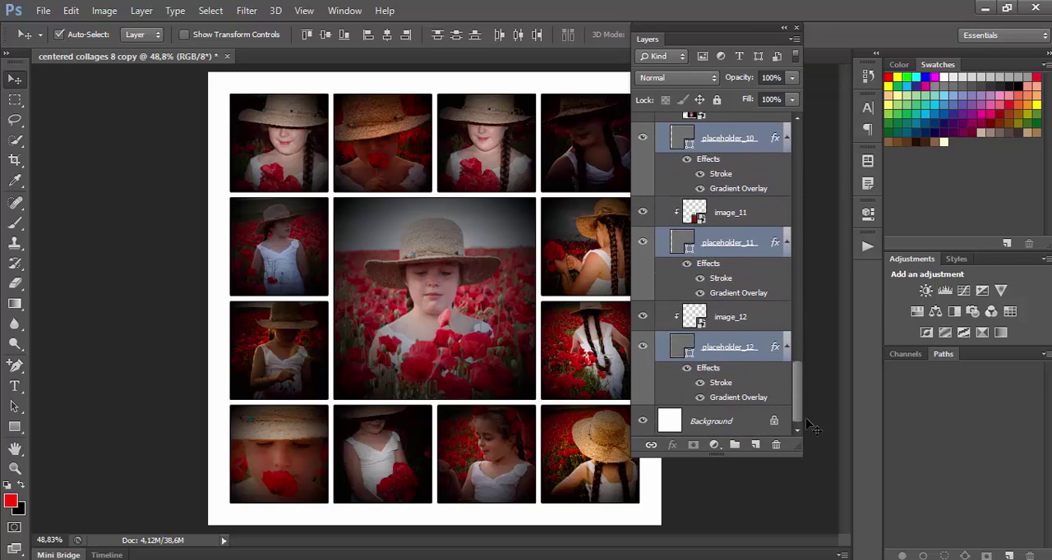
click(721, 421)
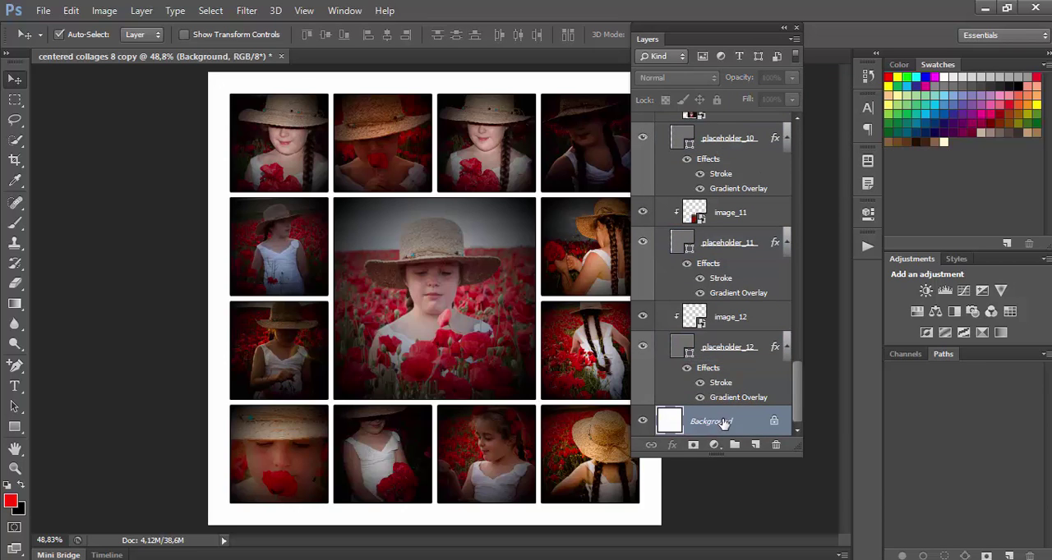
click(643, 421)
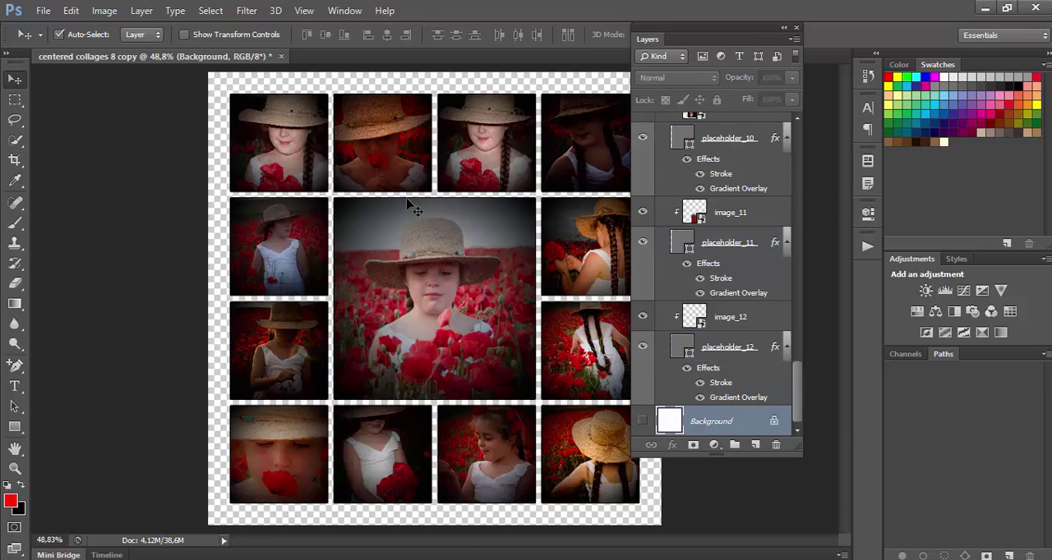